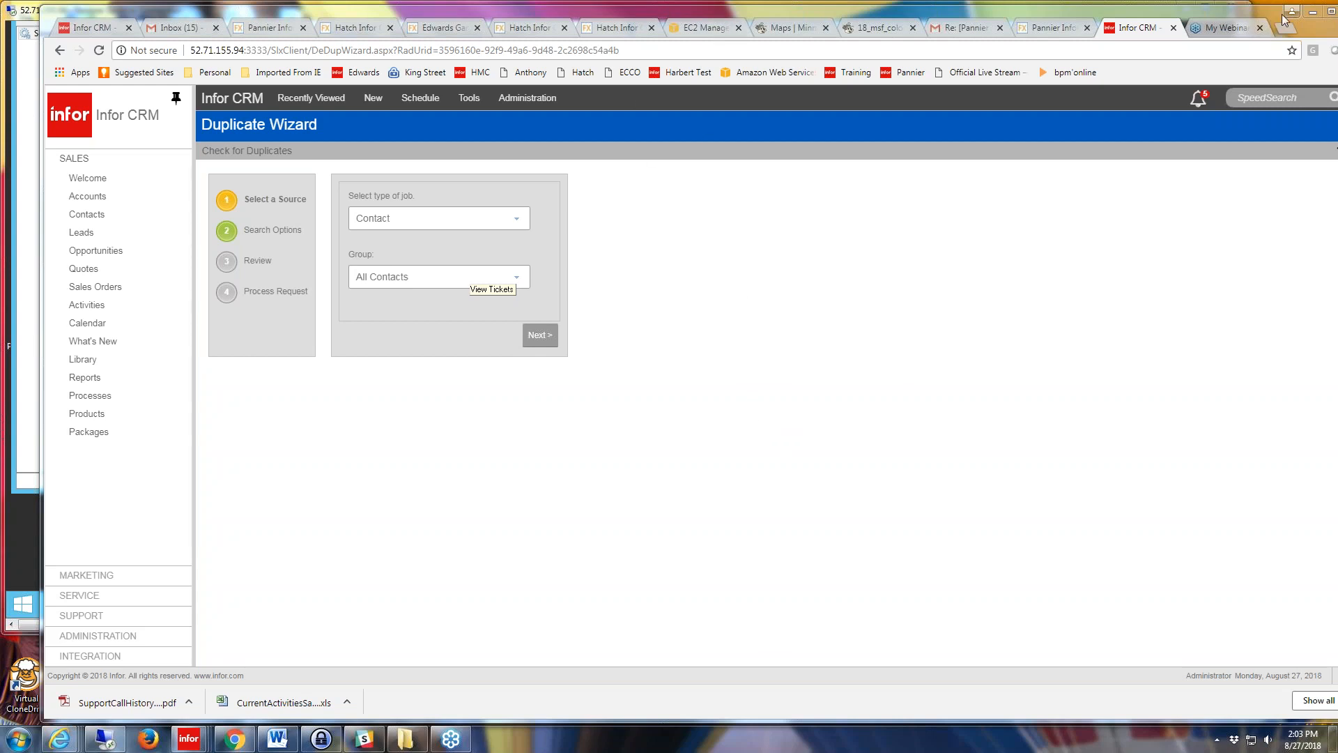
Start a new check for duplicates in the maximized window with Account as the job type.
{"action": "left_click", "coordinate": [1332, 11]}
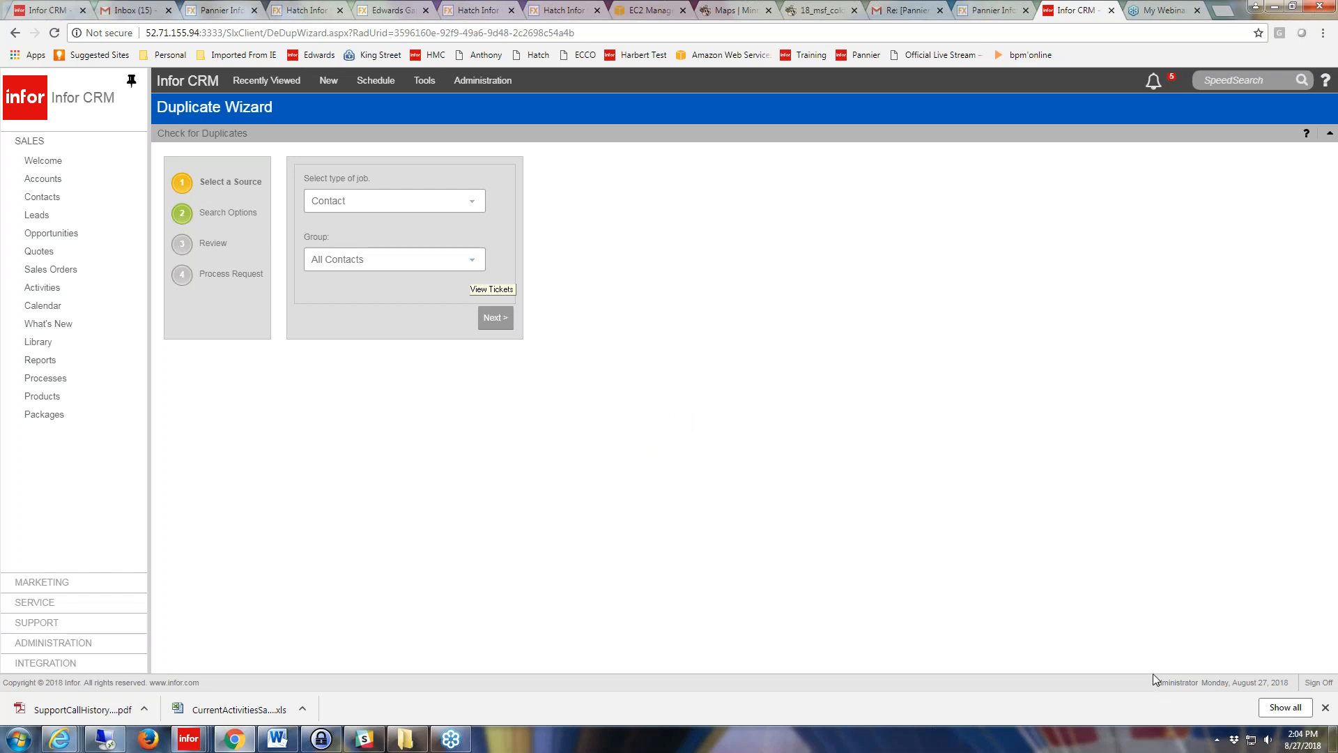
{"action": "left_click", "coordinate": [425, 86]}
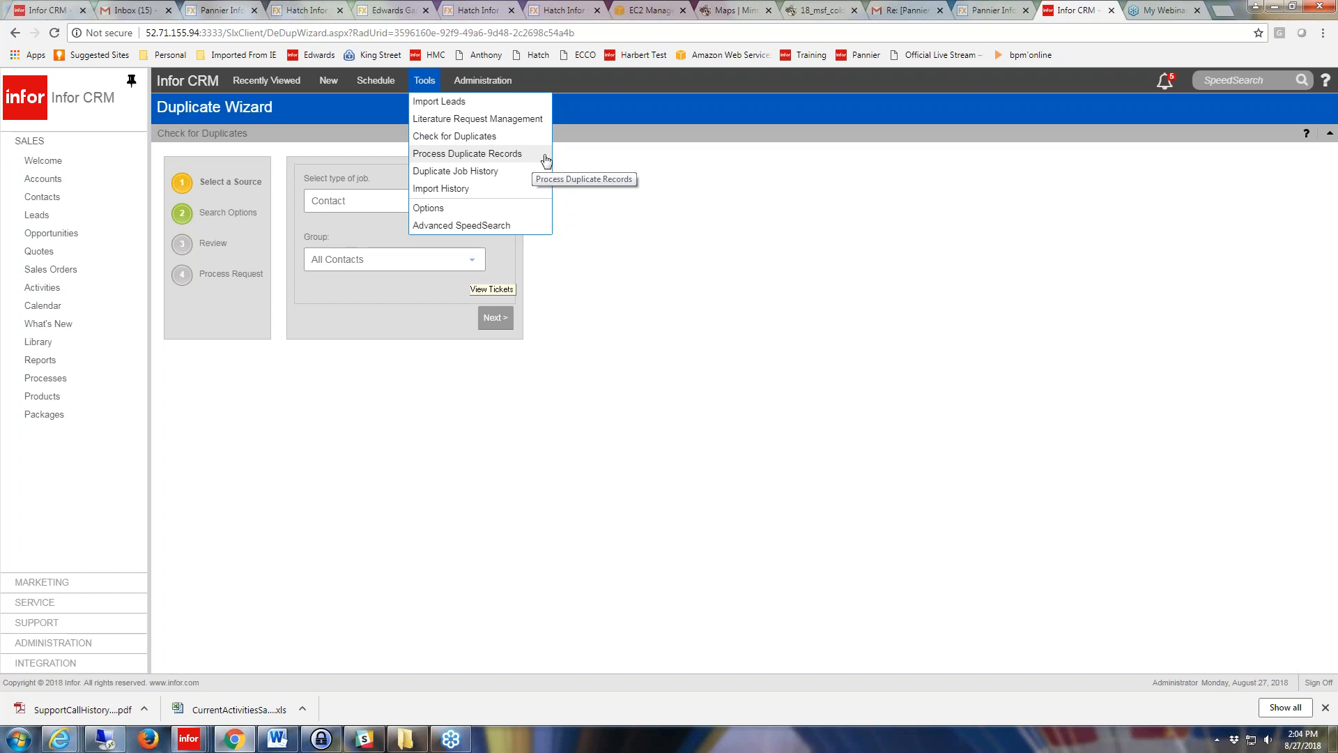
{"action": "left_click", "coordinate": [470, 142]}
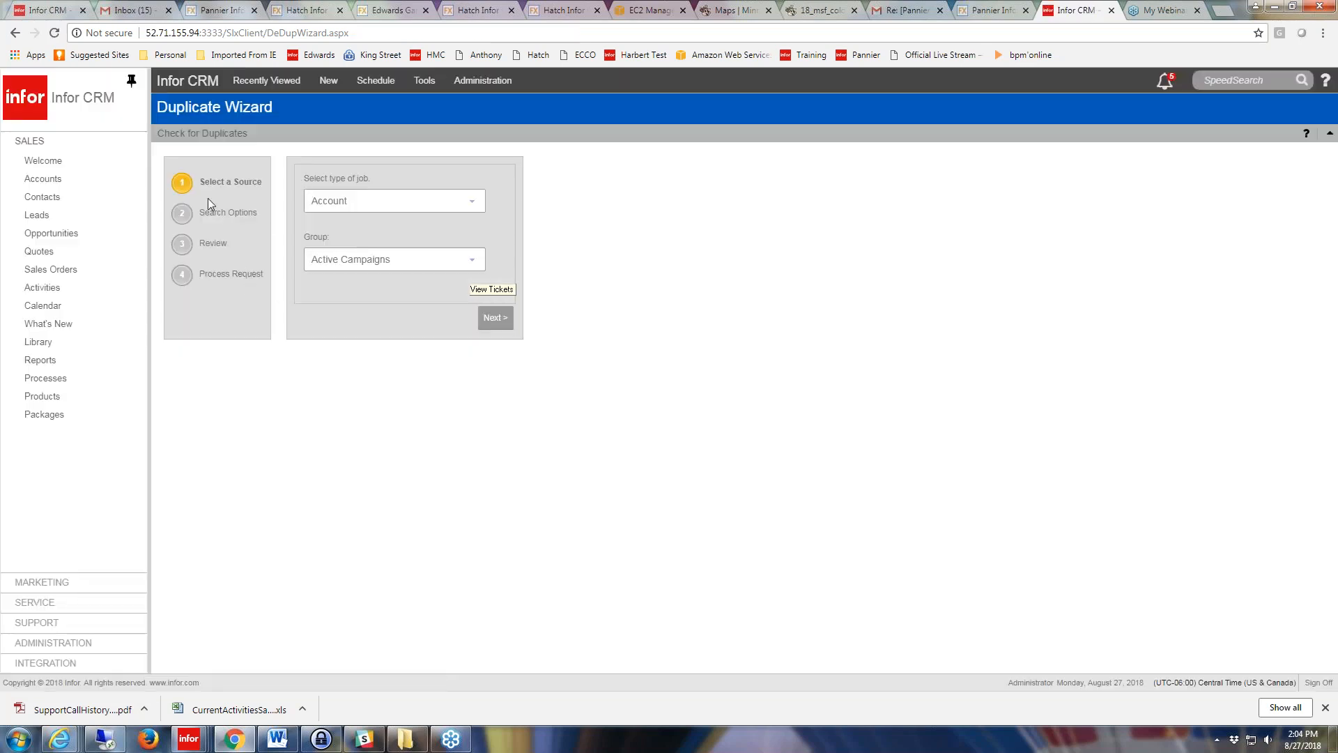
{"action": "left_click", "coordinate": [472, 202]}
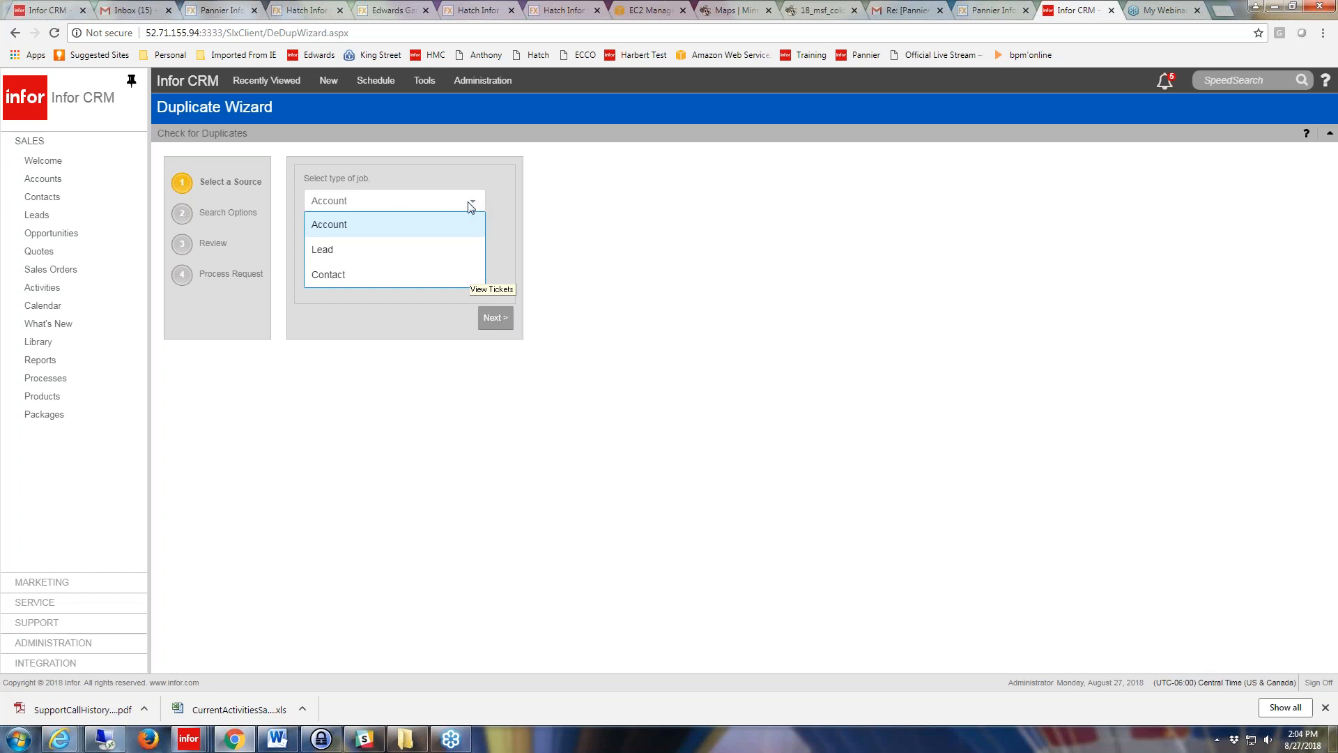
{"action": "left_click", "coordinate": [350, 226]}
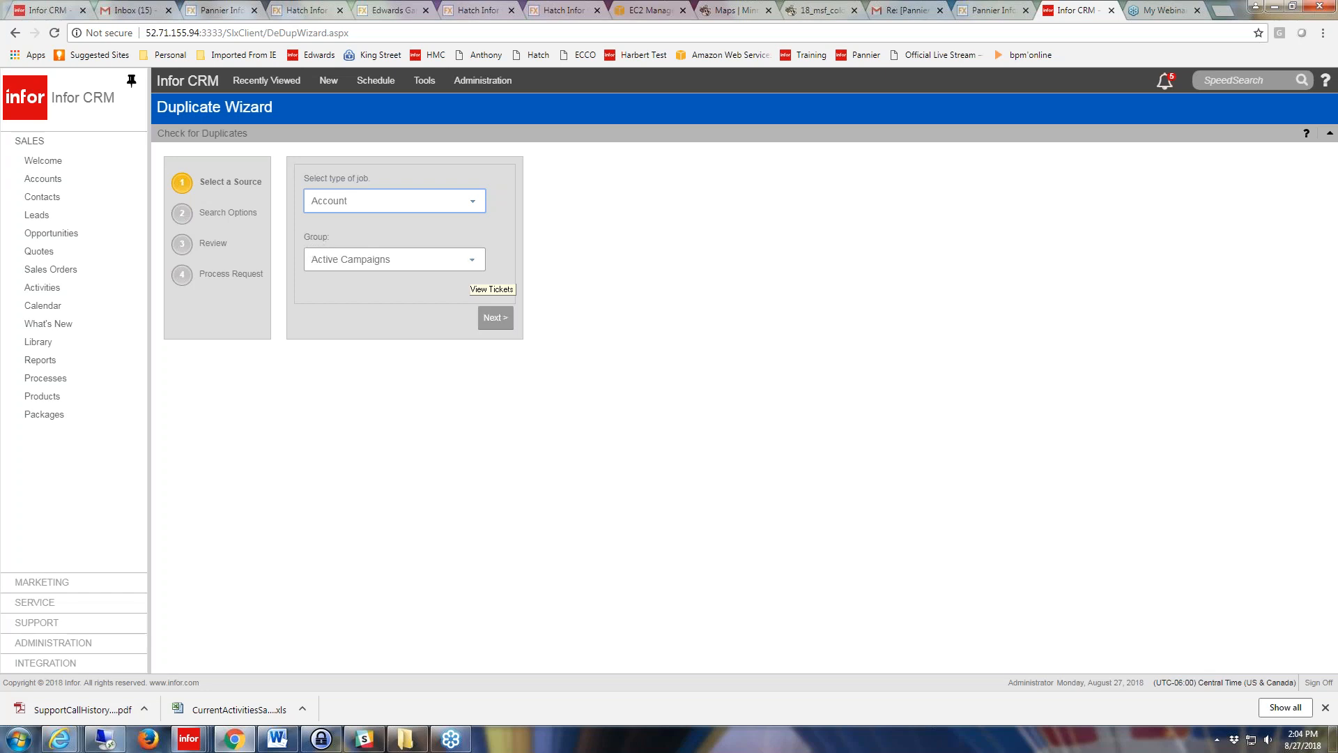
Browse the available account groups, keep Active Campaigns as the source group, and continue to the search options.
{"action": "left_click", "coordinate": [477, 265]}
{"action": "left_click", "coordinate": [476, 265]}
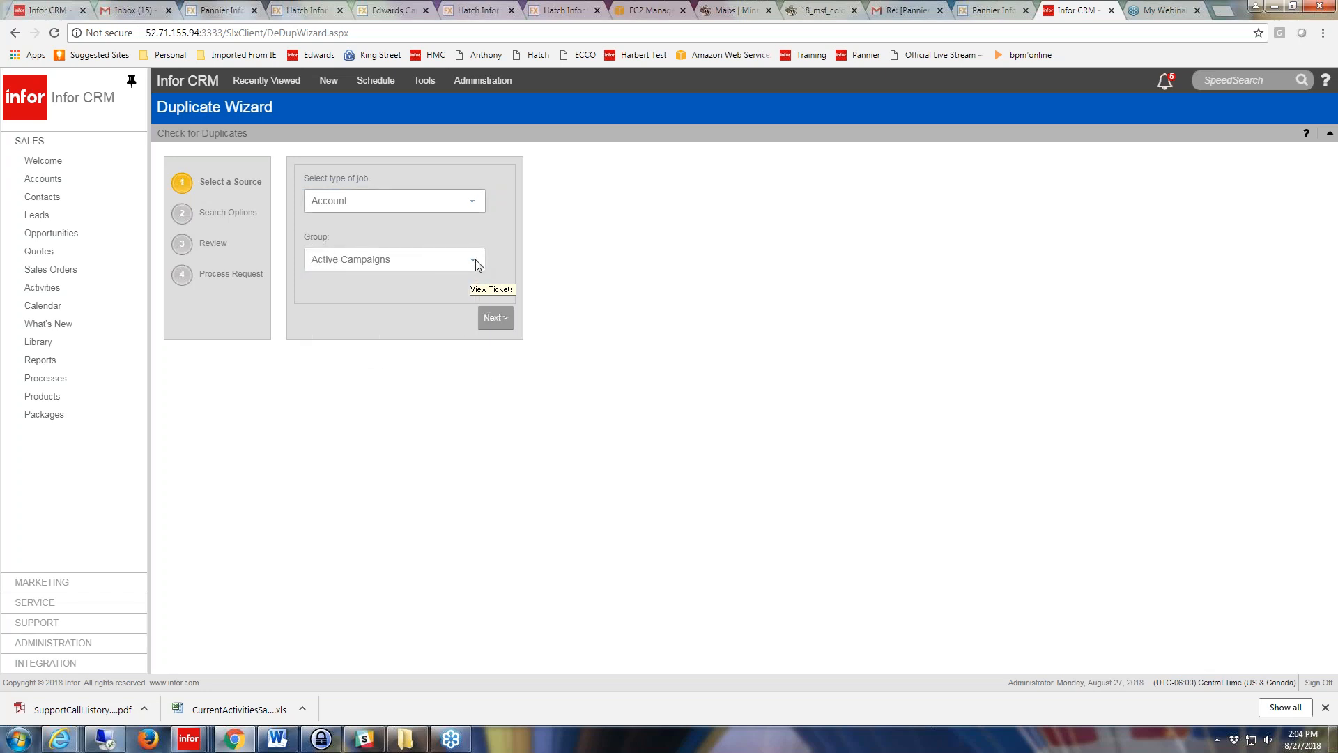
{"action": "left_click", "coordinate": [476, 265]}
{"action": "left_click", "coordinate": [477, 265]}
{"action": "left_click", "coordinate": [477, 264]}
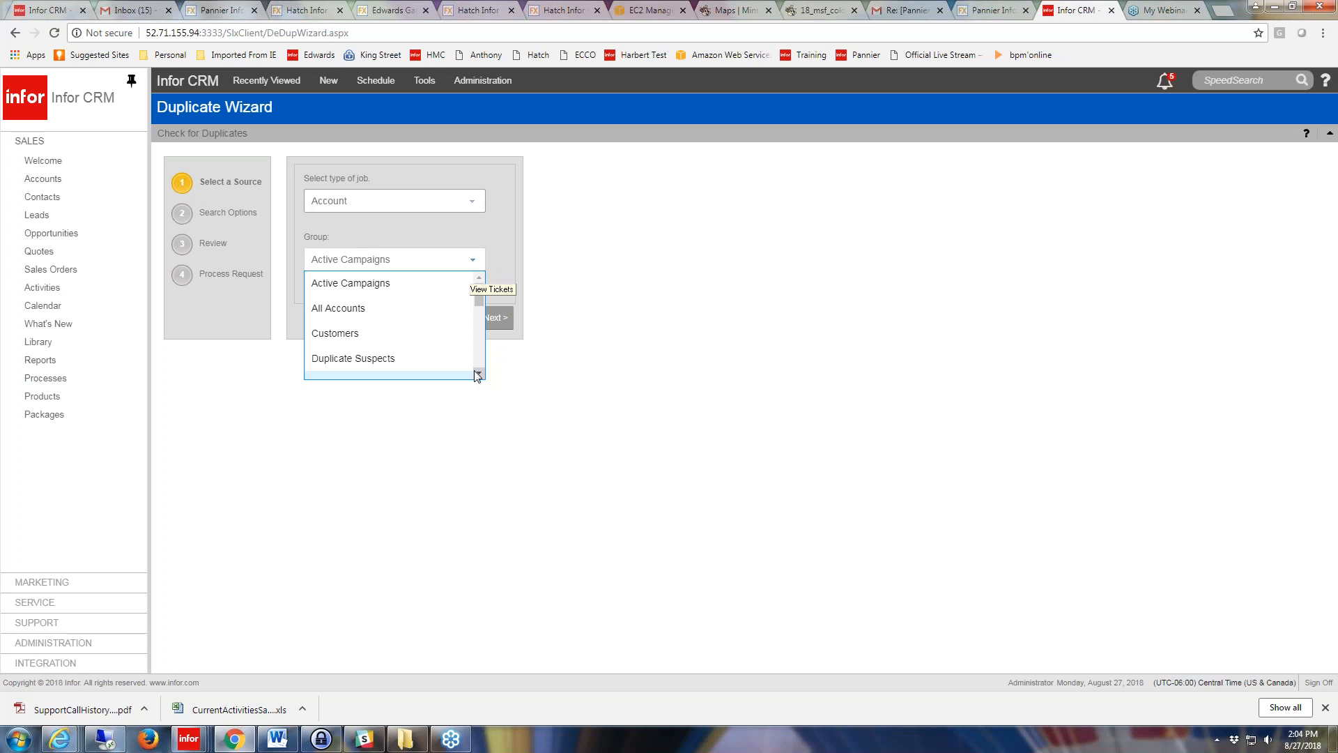
{"action": "left_click", "coordinate": [494, 223]}
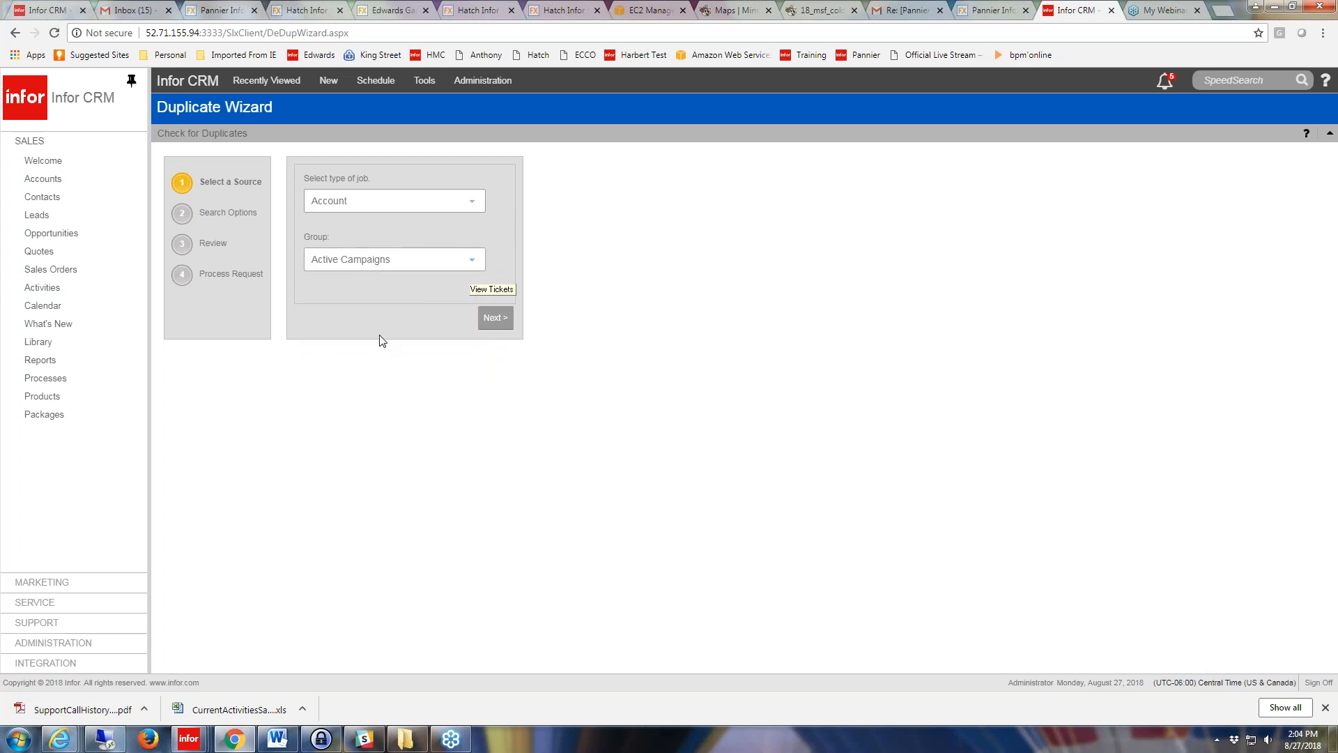
{"action": "left_click", "coordinate": [491, 322]}
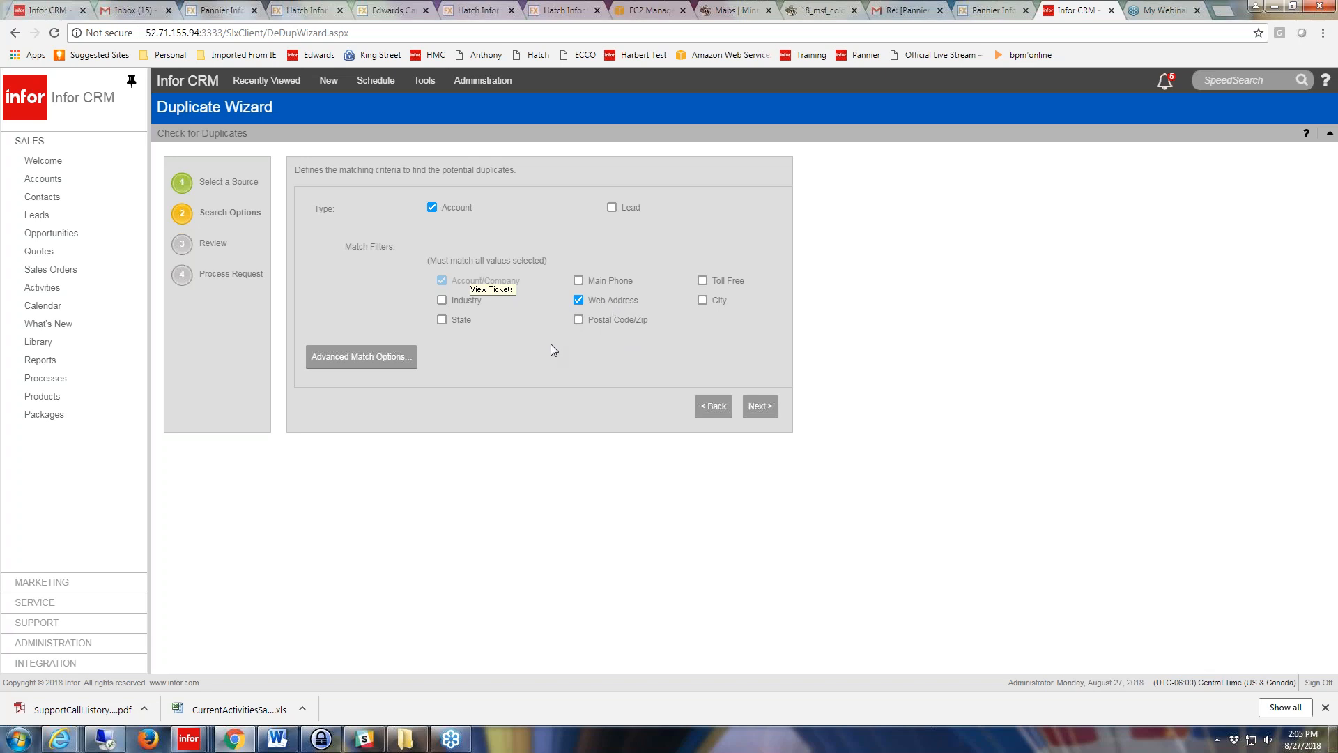
Look over the advanced match options, accept them as they are, and proceed to the job review.
{"action": "left_click", "coordinate": [382, 366]}
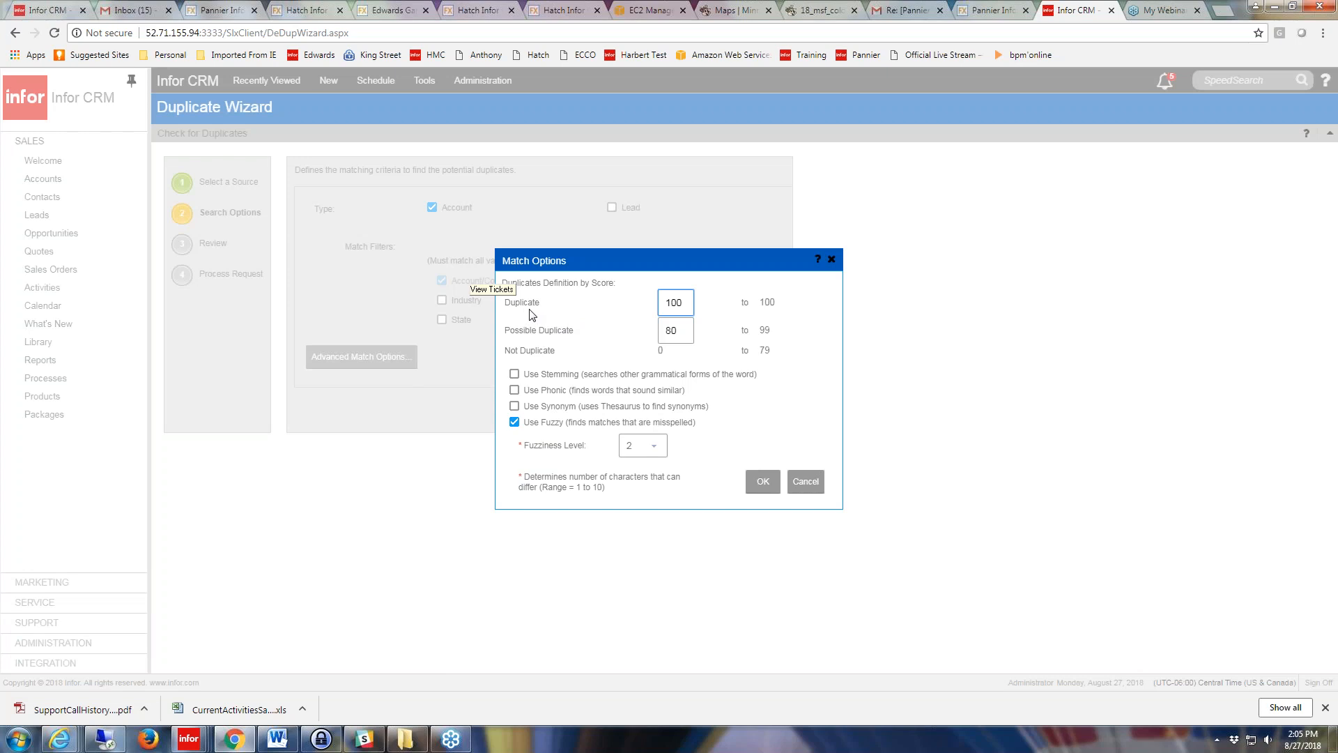
{"action": "left_click_drag", "start_coordinate": [677, 264], "coordinate": [930, 276]}
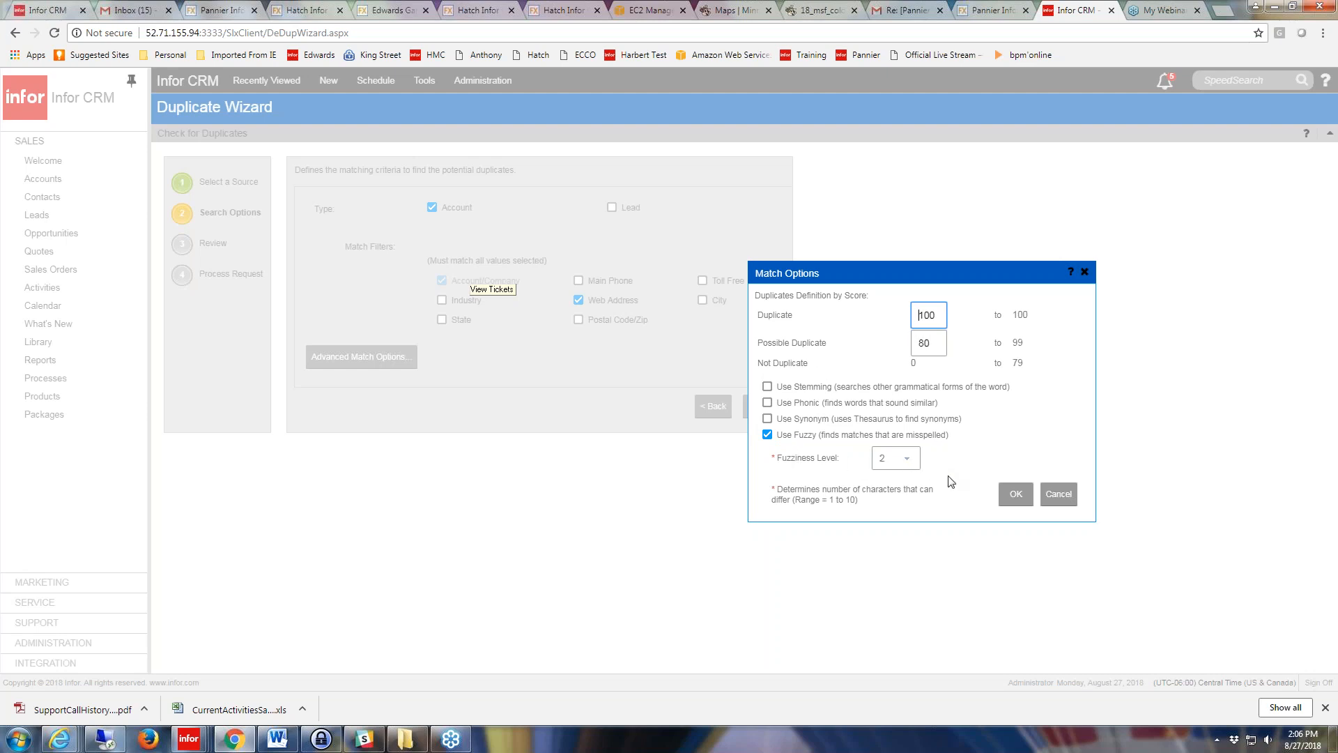
{"action": "left_click", "coordinate": [1015, 494]}
{"action": "left_click", "coordinate": [1016, 494]}
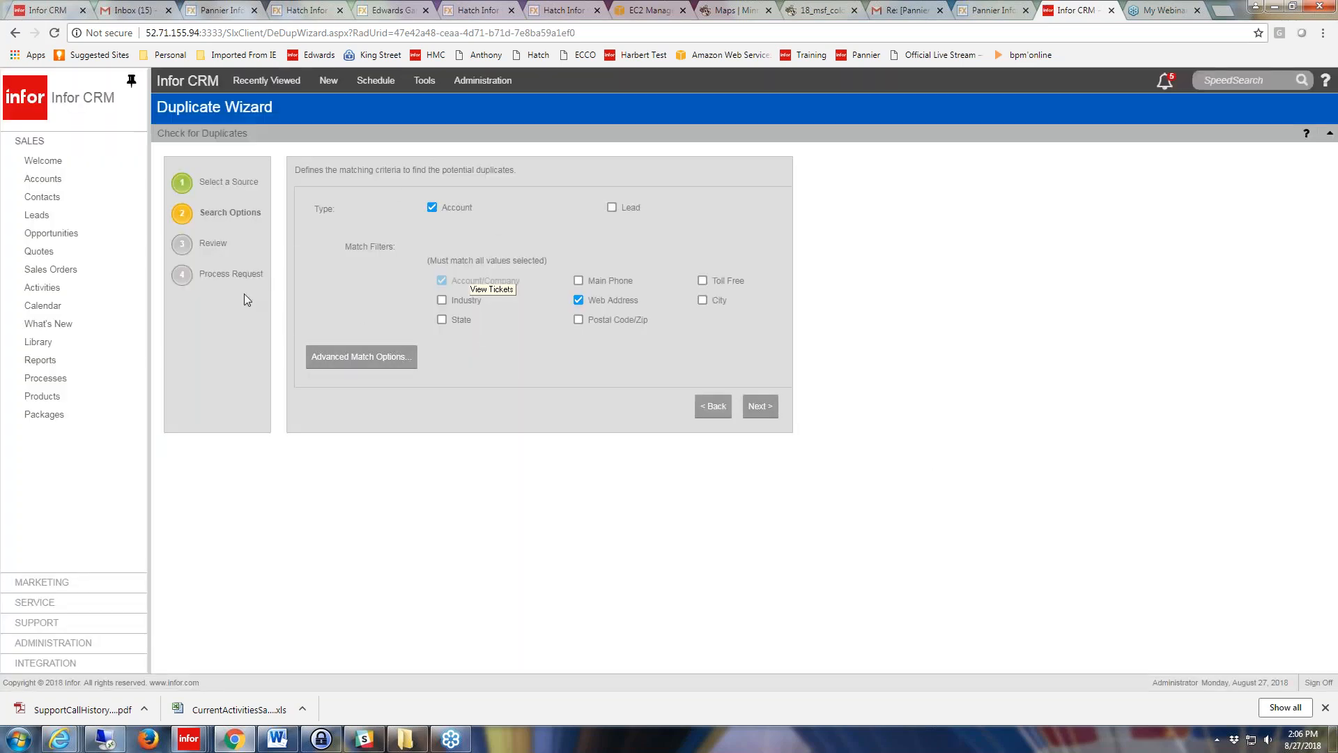
{"action": "left_click", "coordinate": [761, 411]}
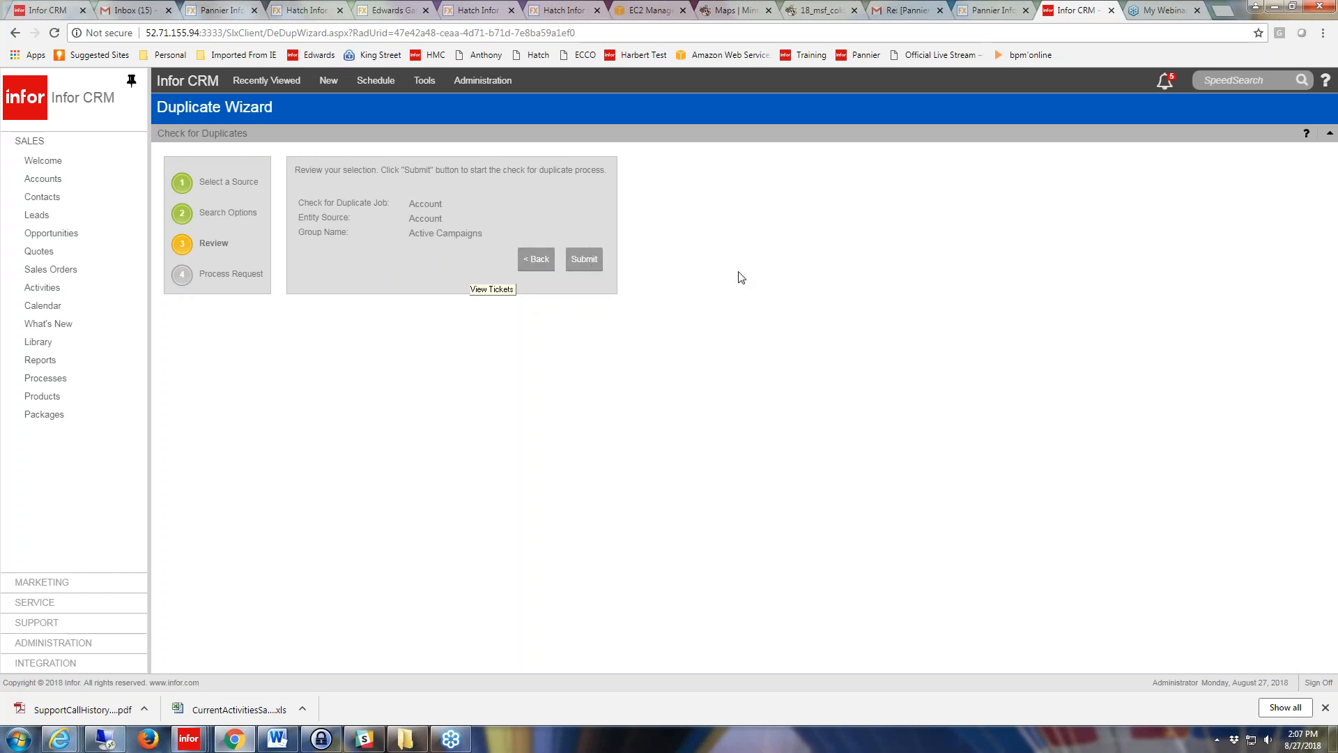
Open the Account job for the Active Campaigns group from the duplicate job history.
{"action": "left_click", "coordinate": [427, 81]}
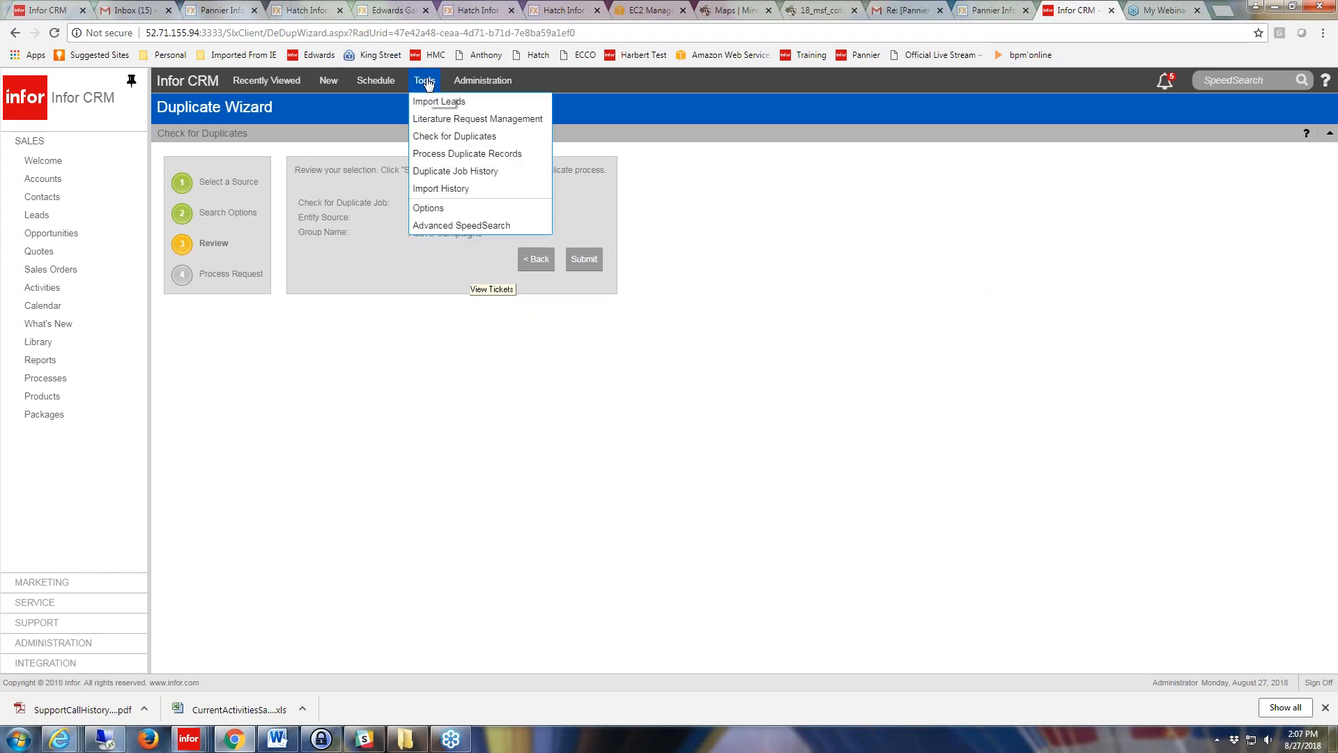
{"action": "left_click", "coordinate": [453, 174]}
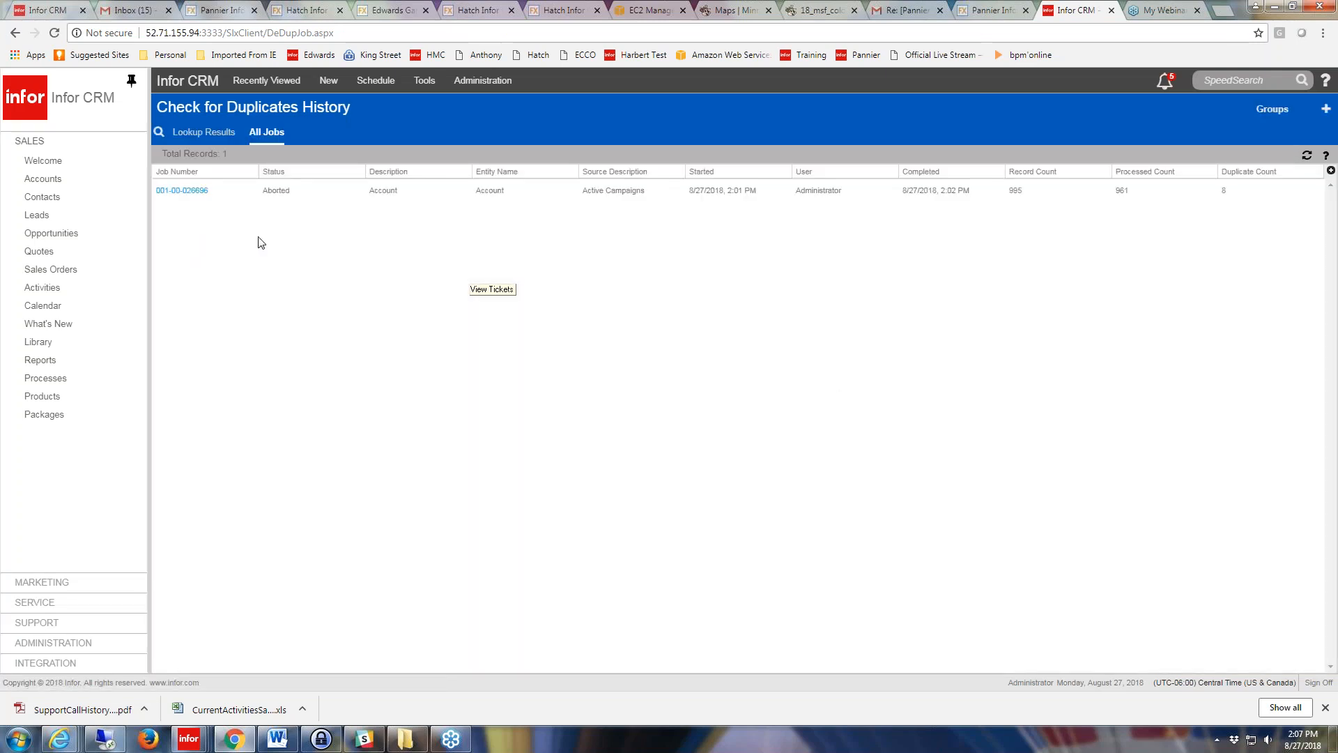
{"action": "left_click", "coordinate": [178, 193]}
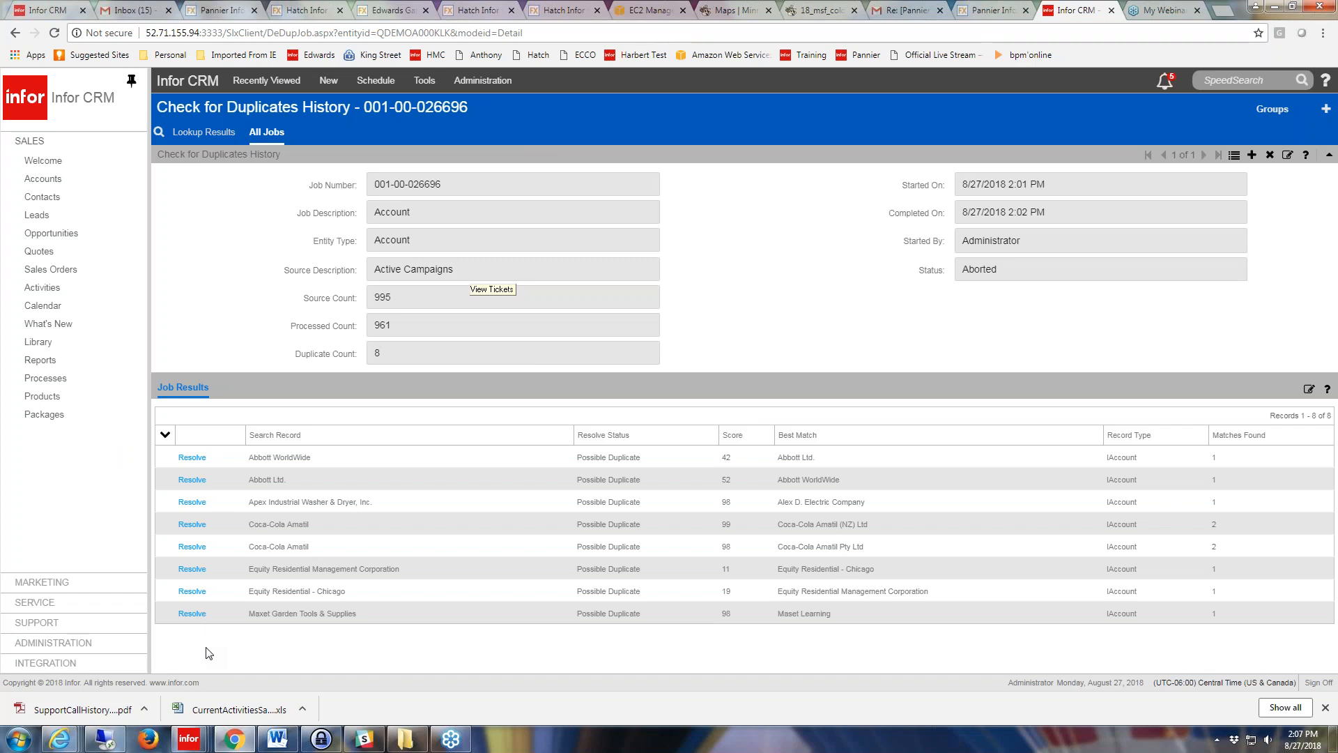
Merge Abbott WorldWide with Abbott Ltd., keeping the source's Division, Fax, Type and Revenue and the target's other values.
{"action": "left_click", "coordinate": [193, 458]}
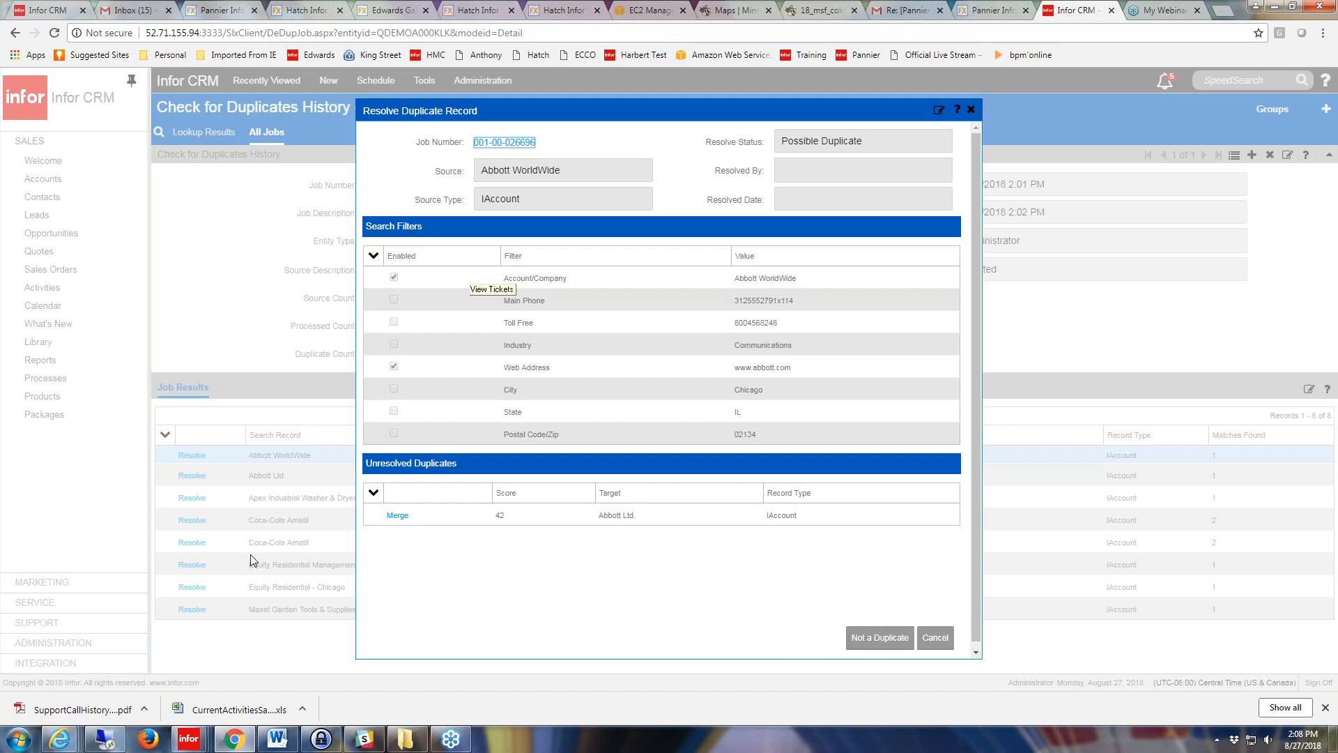
{"action": "left_click", "coordinate": [397, 515]}
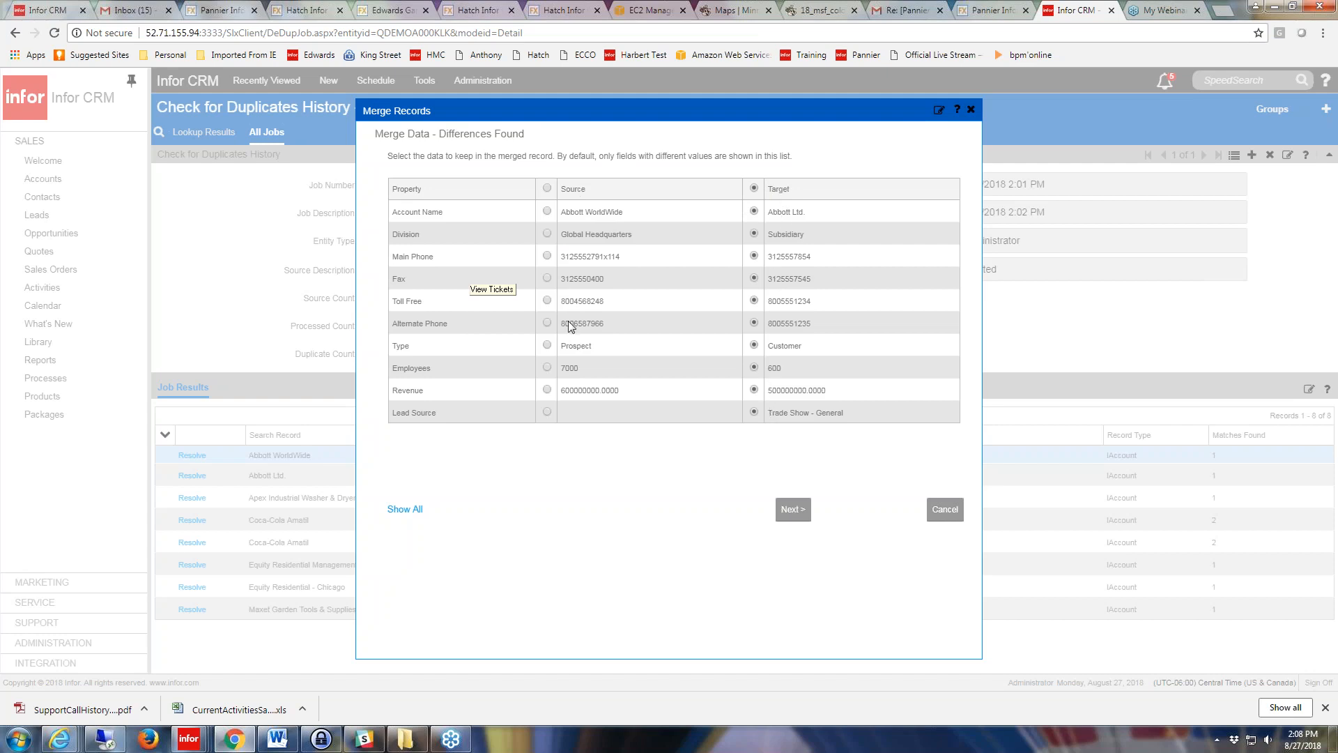
{"action": "left_click", "coordinate": [547, 235]}
{"action": "left_click", "coordinate": [547, 278]}
{"action": "left_click", "coordinate": [547, 345]}
{"action": "left_click", "coordinate": [547, 389]}
{"action": "left_click", "coordinate": [793, 509]}
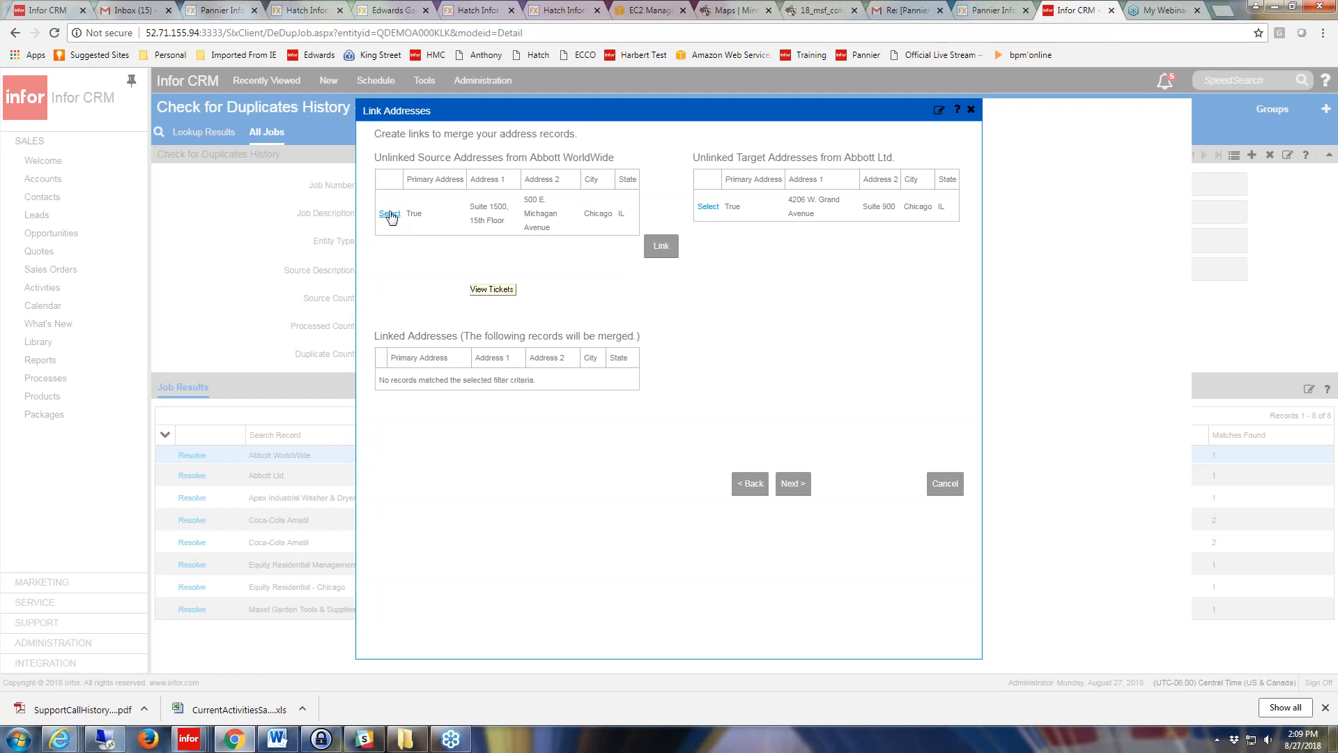
Link the Abbott WorldWide address to the Abbott Ltd. address and continue to the contacts stage.
{"action": "left_click", "coordinate": [391, 213]}
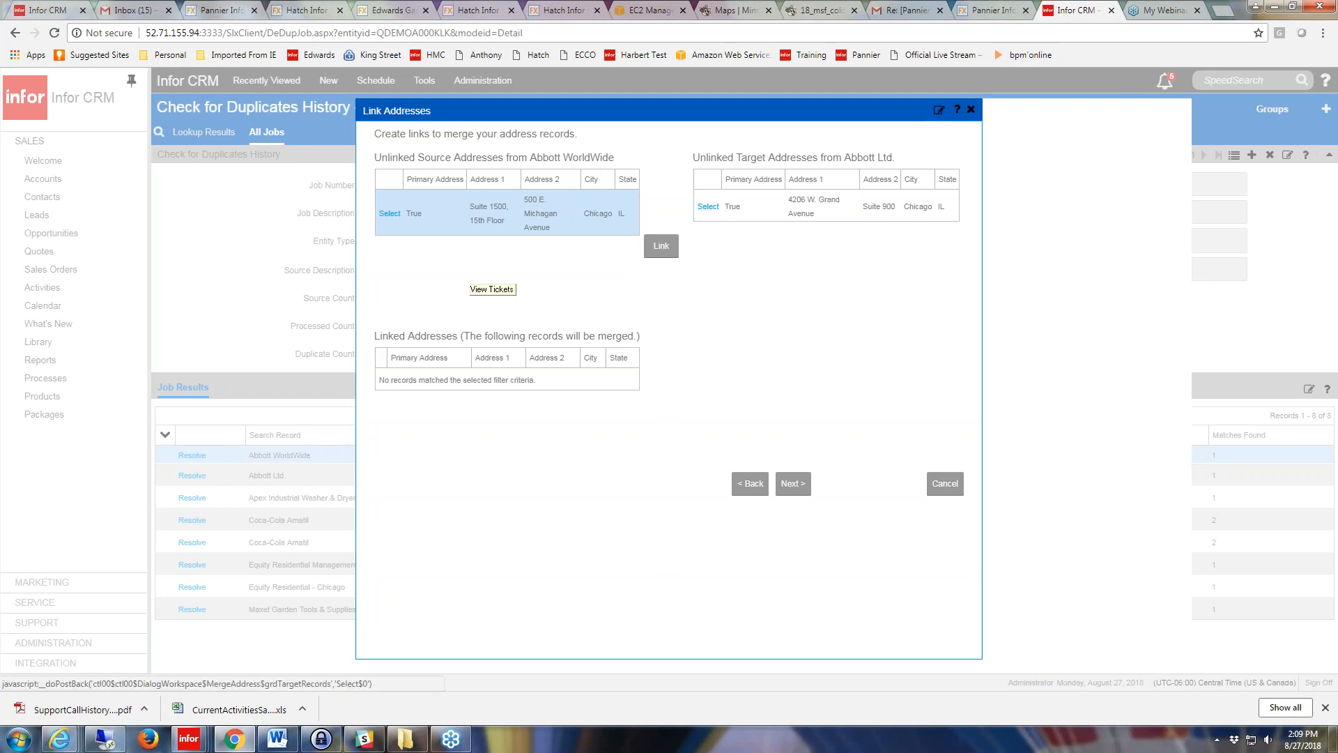
{"action": "left_click", "coordinate": [708, 207]}
{"action": "left_click", "coordinate": [660, 245]}
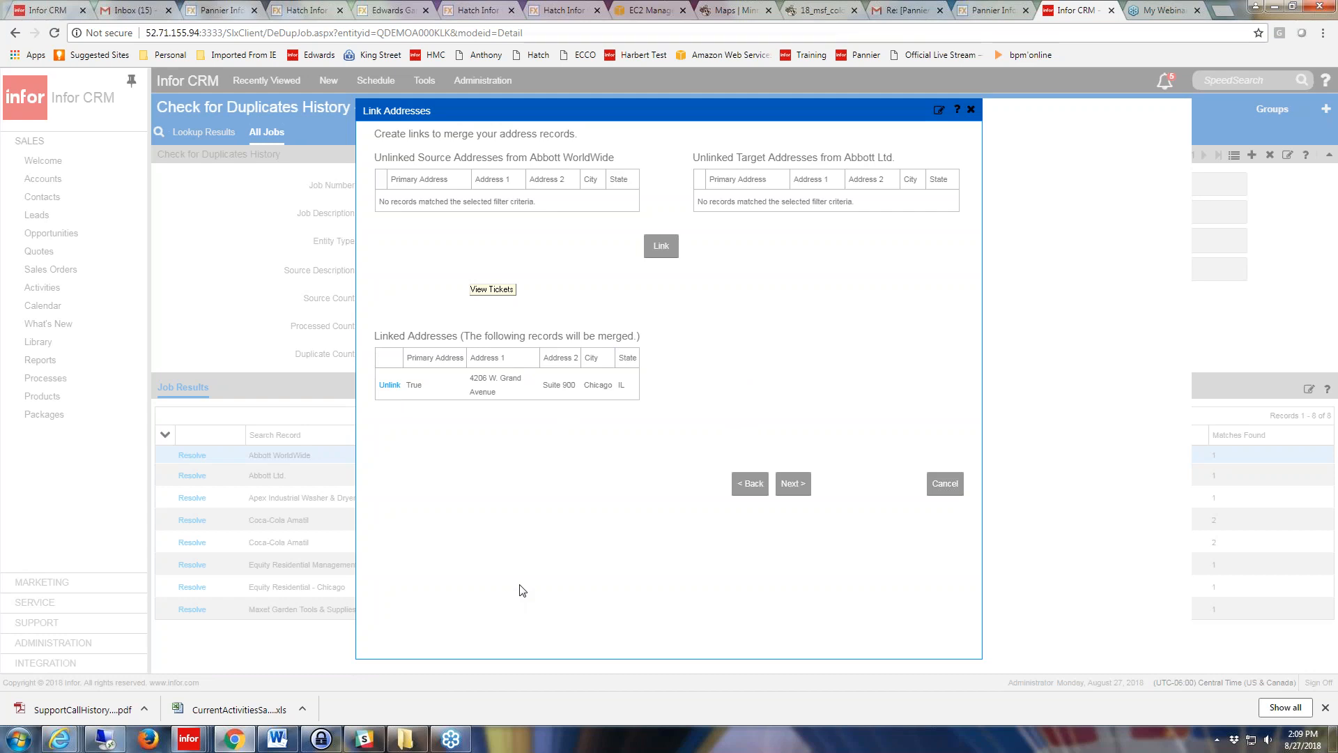
{"action": "left_click", "coordinate": [795, 488]}
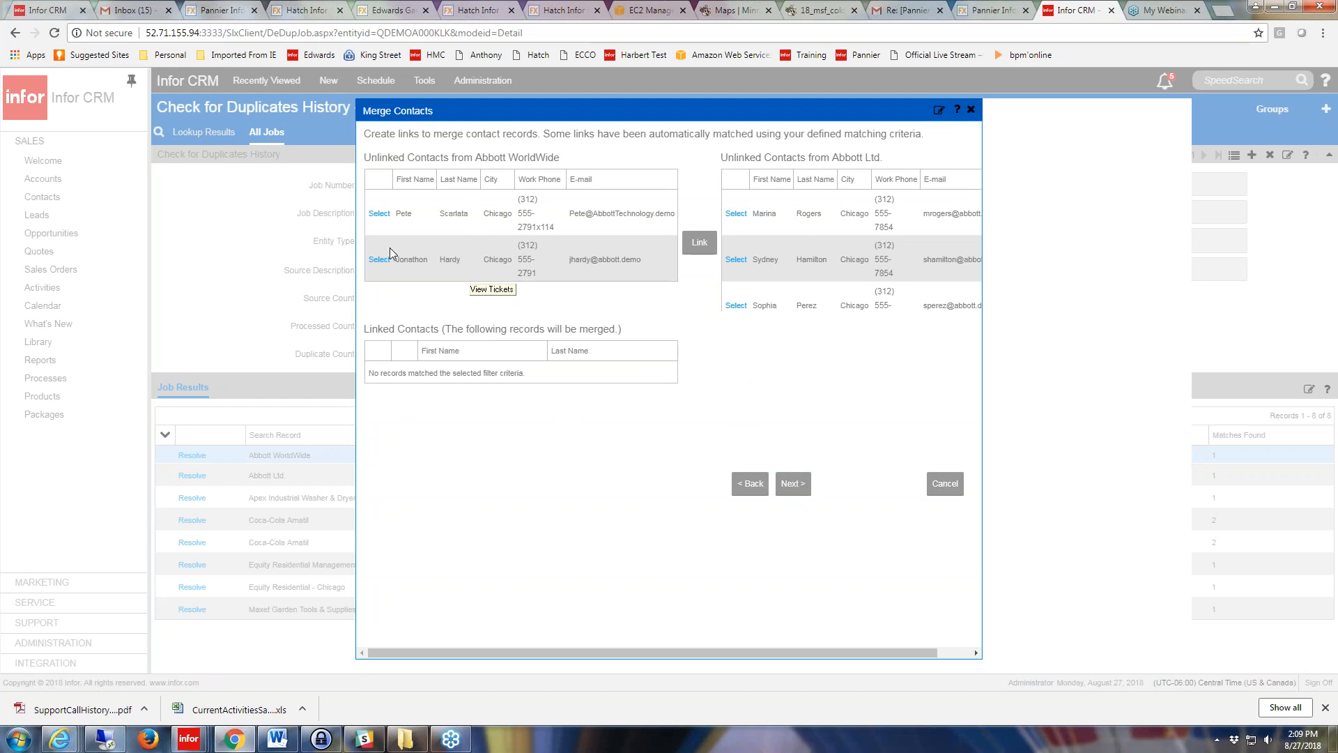
Link the first Abbott WorldWide contact to the third Abbott Ltd. contact, and the remaining source contact to the second Abbott Ltd. contact.
{"action": "left_click", "coordinate": [380, 214]}
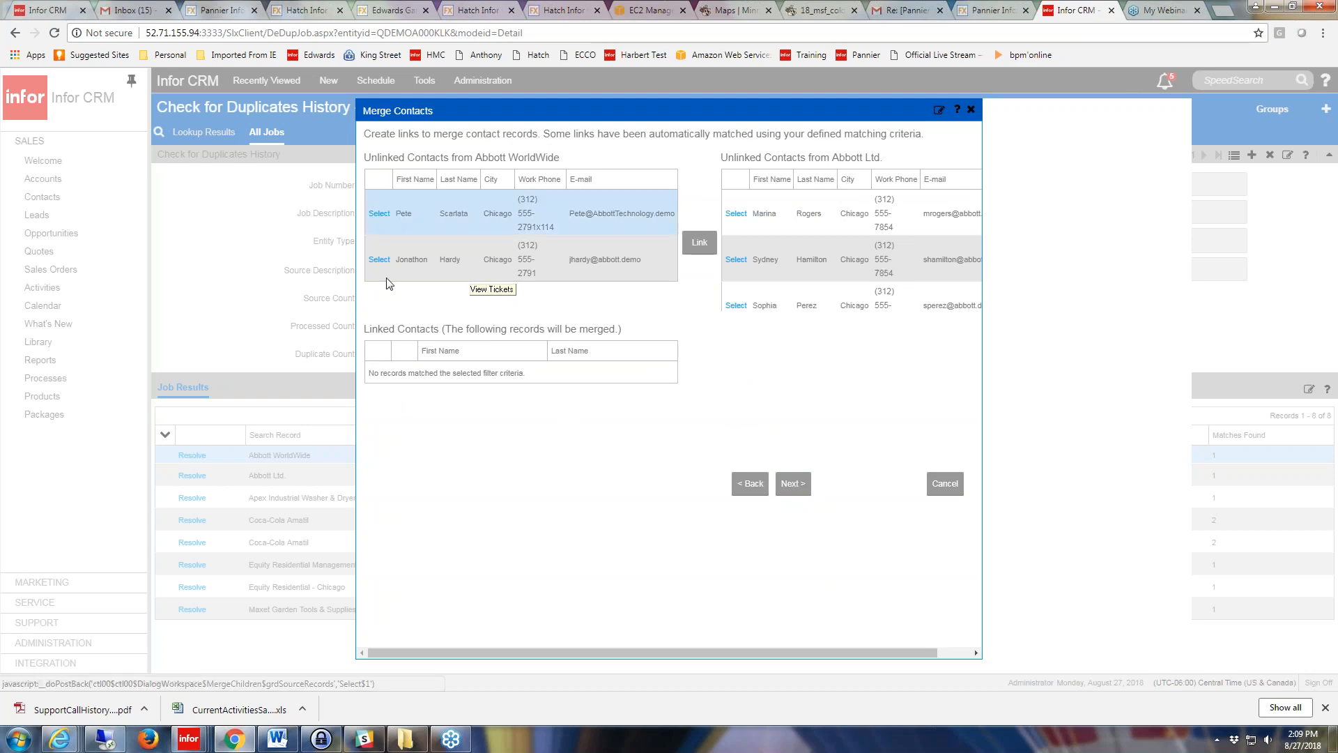
{"action": "left_click", "coordinate": [380, 260]}
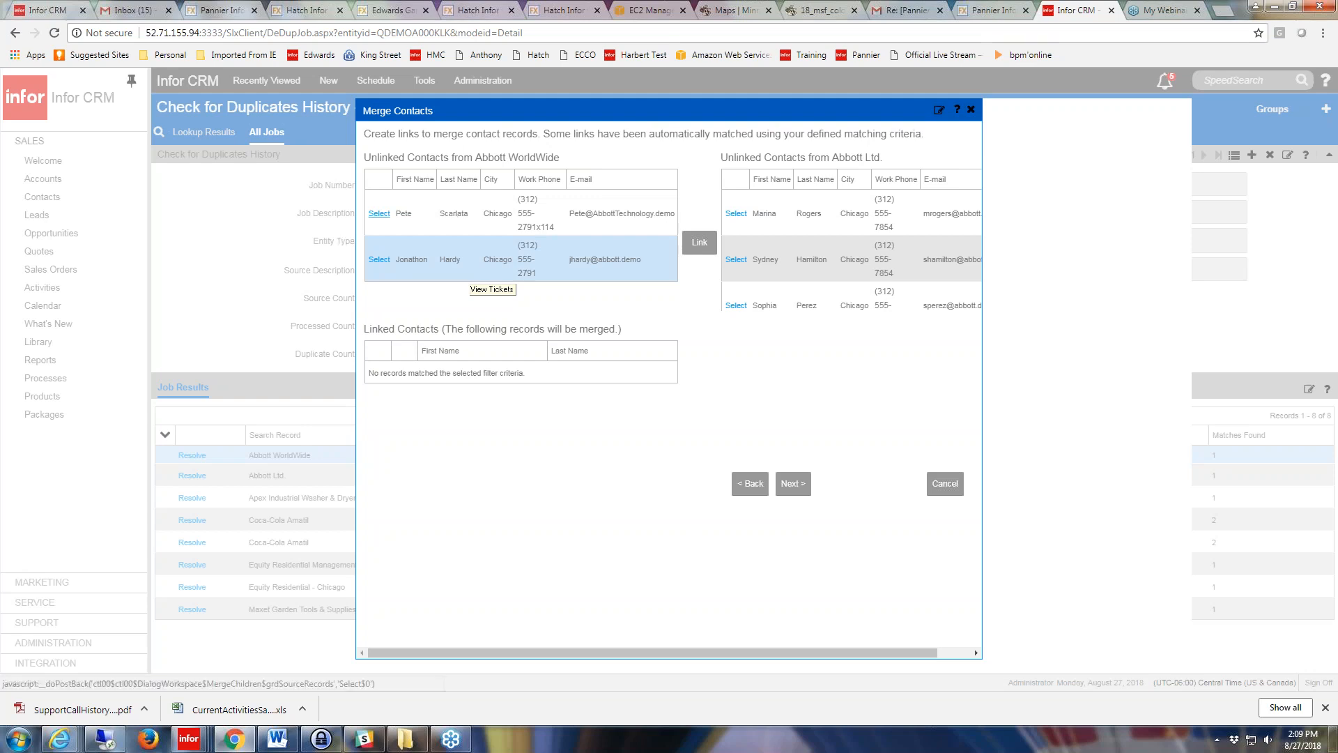
{"action": "left_click", "coordinate": [377, 214]}
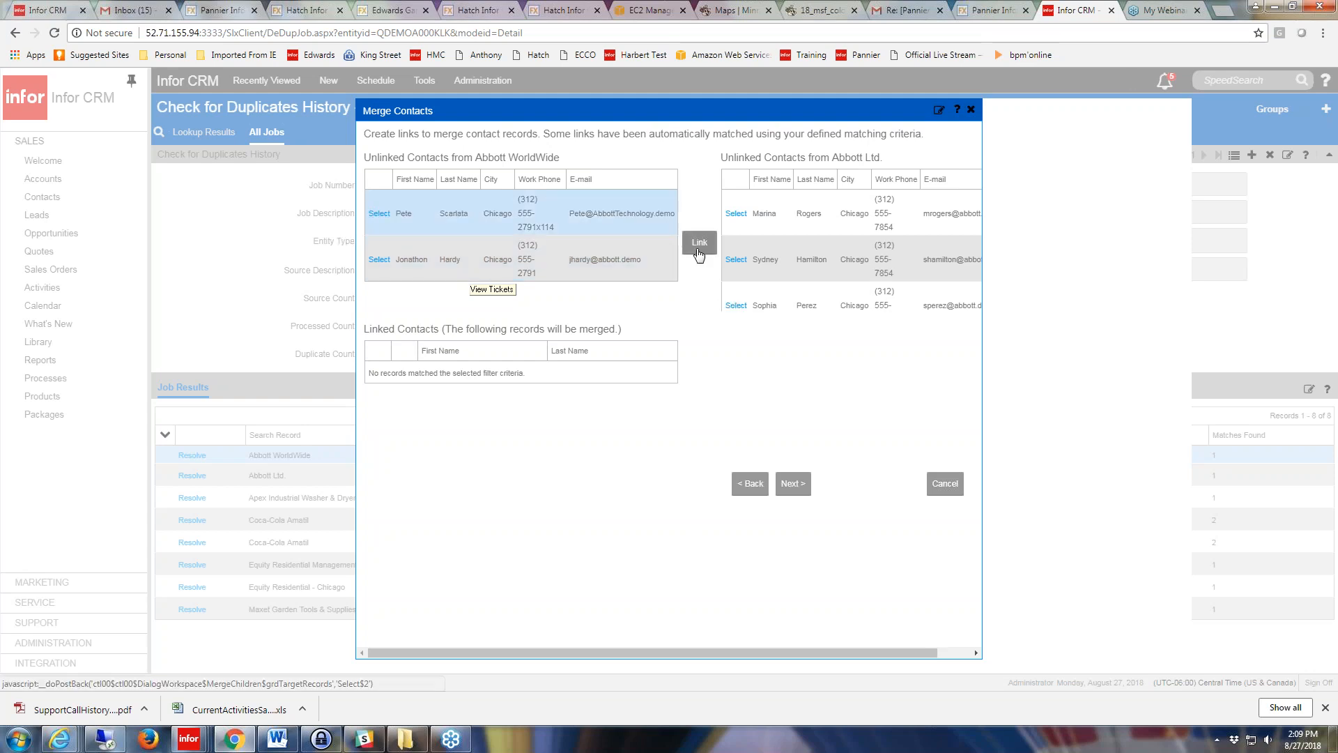
{"action": "left_click", "coordinate": [699, 242]}
{"action": "left_click", "coordinate": [669, 399]}
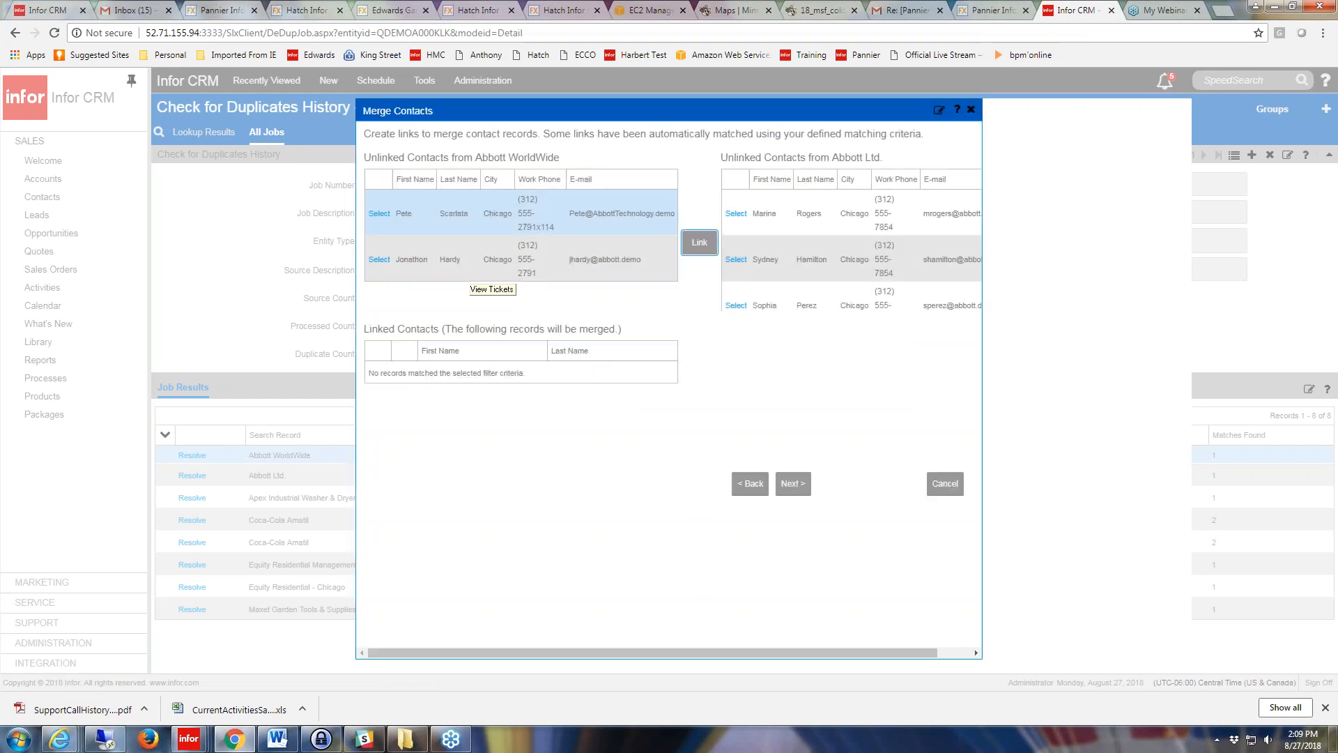
{"action": "left_click", "coordinate": [736, 307]}
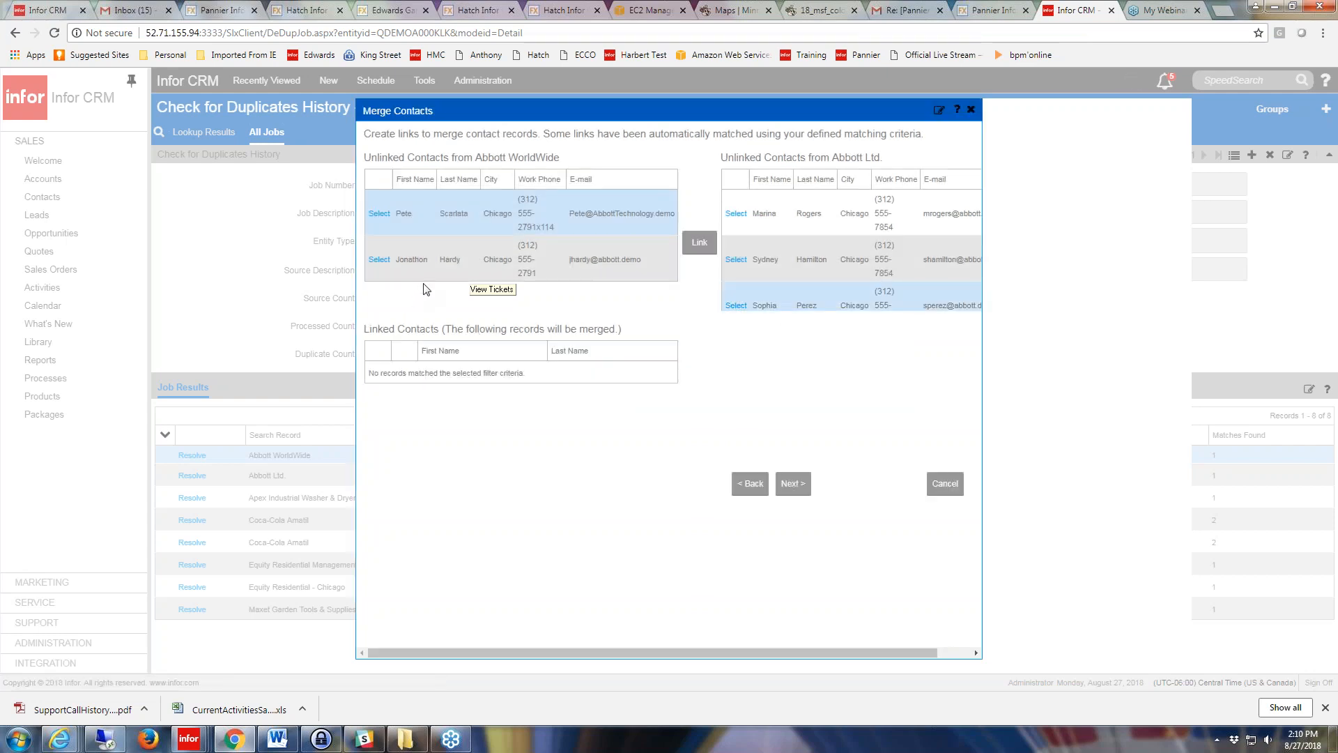
{"action": "left_click", "coordinate": [698, 243]}
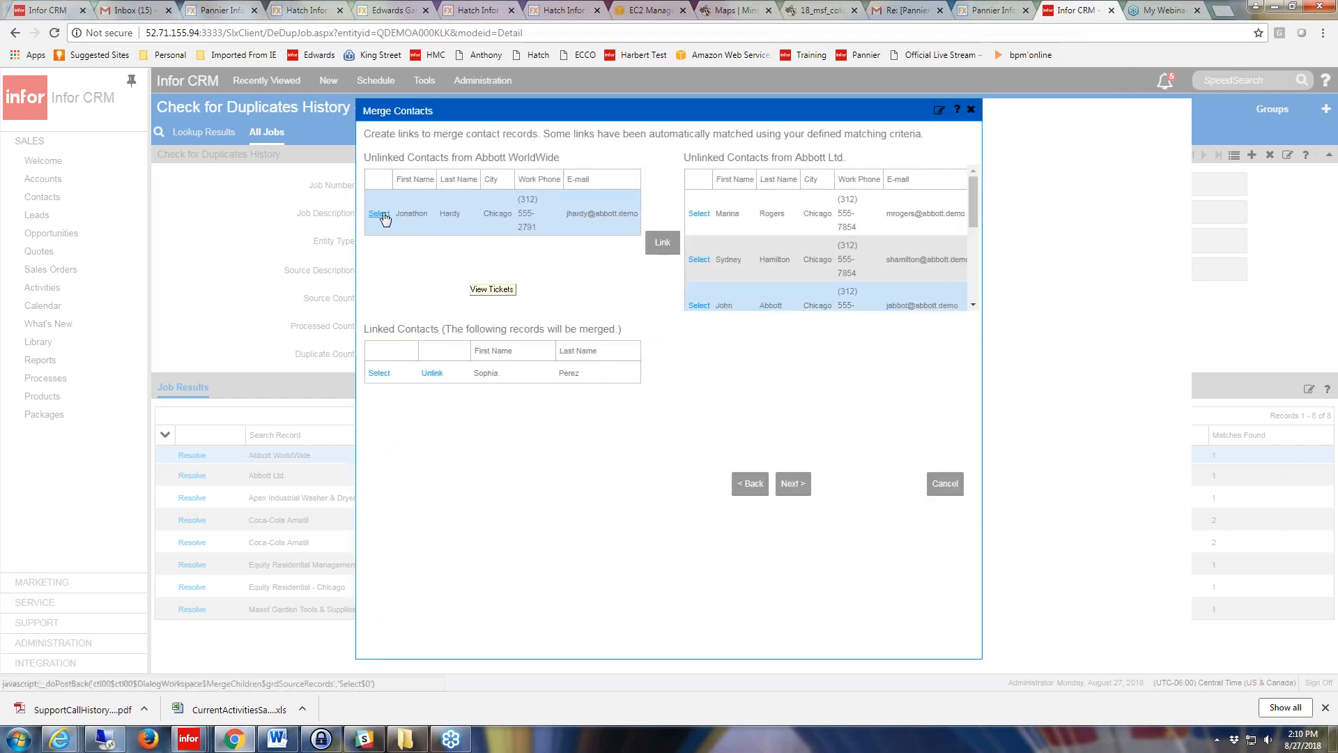
{"action": "left_click", "coordinate": [699, 260]}
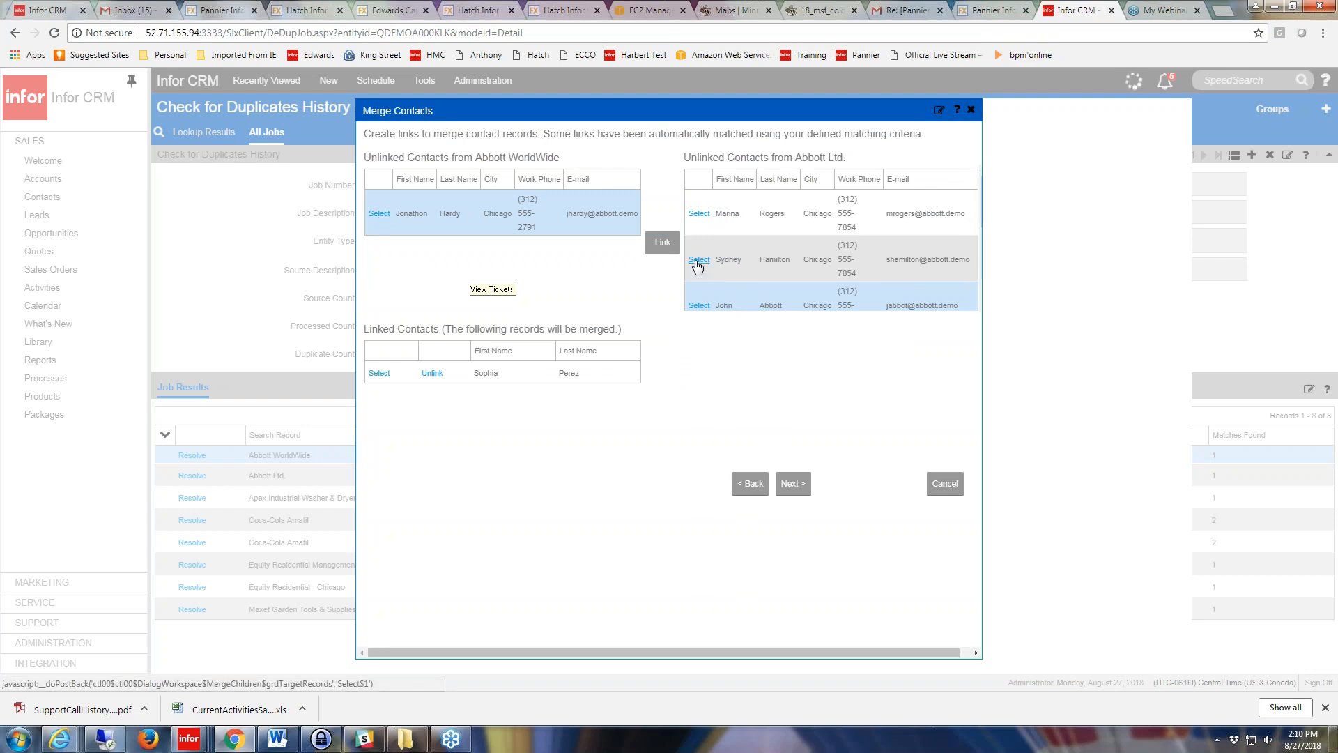
{"action": "left_click", "coordinate": [646, 245]}
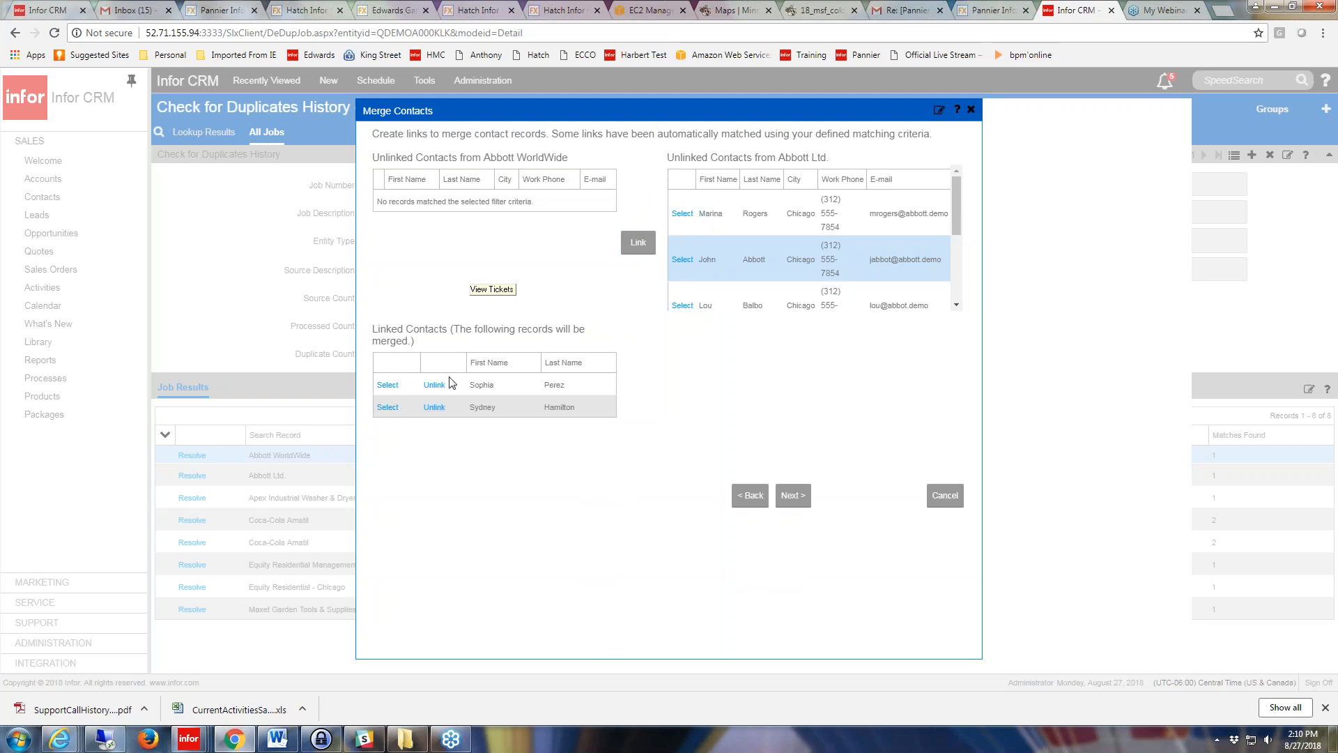
Unlink both contact pairs and proceed with the account merge without linked contacts.
{"action": "left_click", "coordinate": [432, 388]}
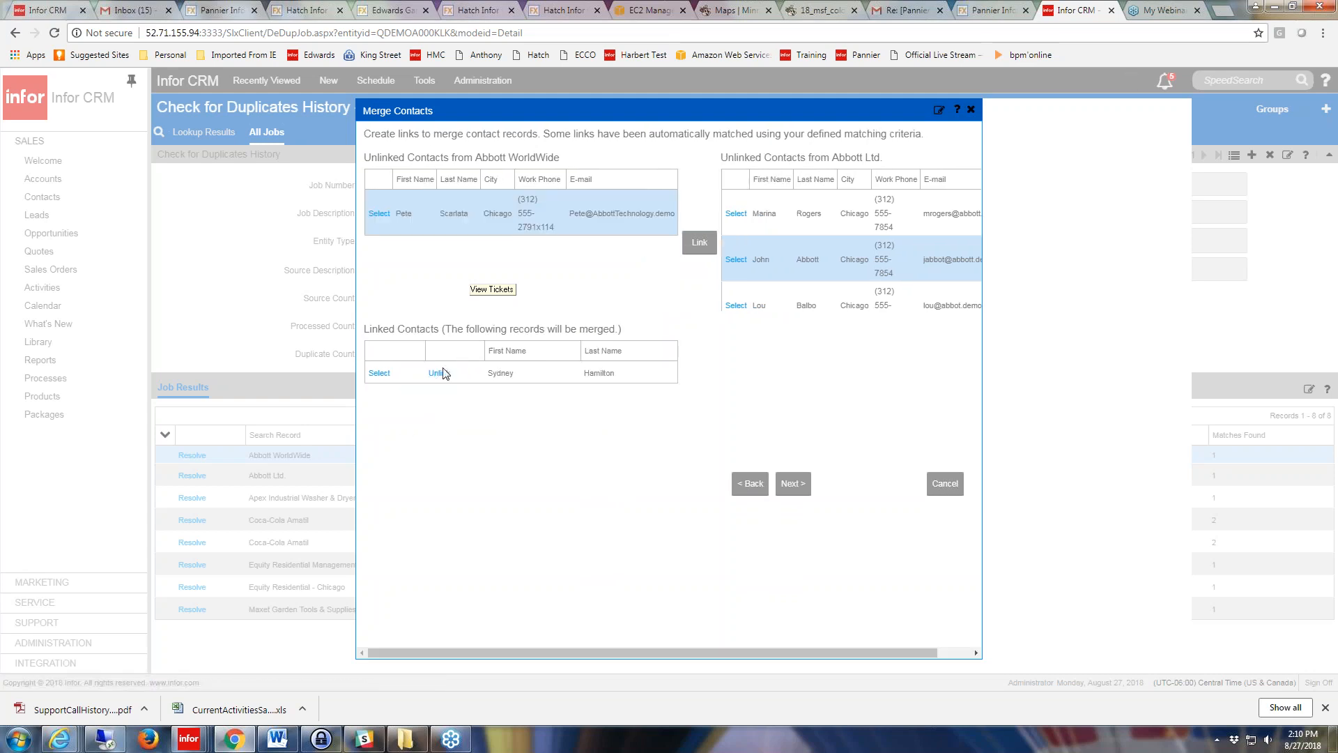
{"action": "left_click", "coordinate": [437, 371]}
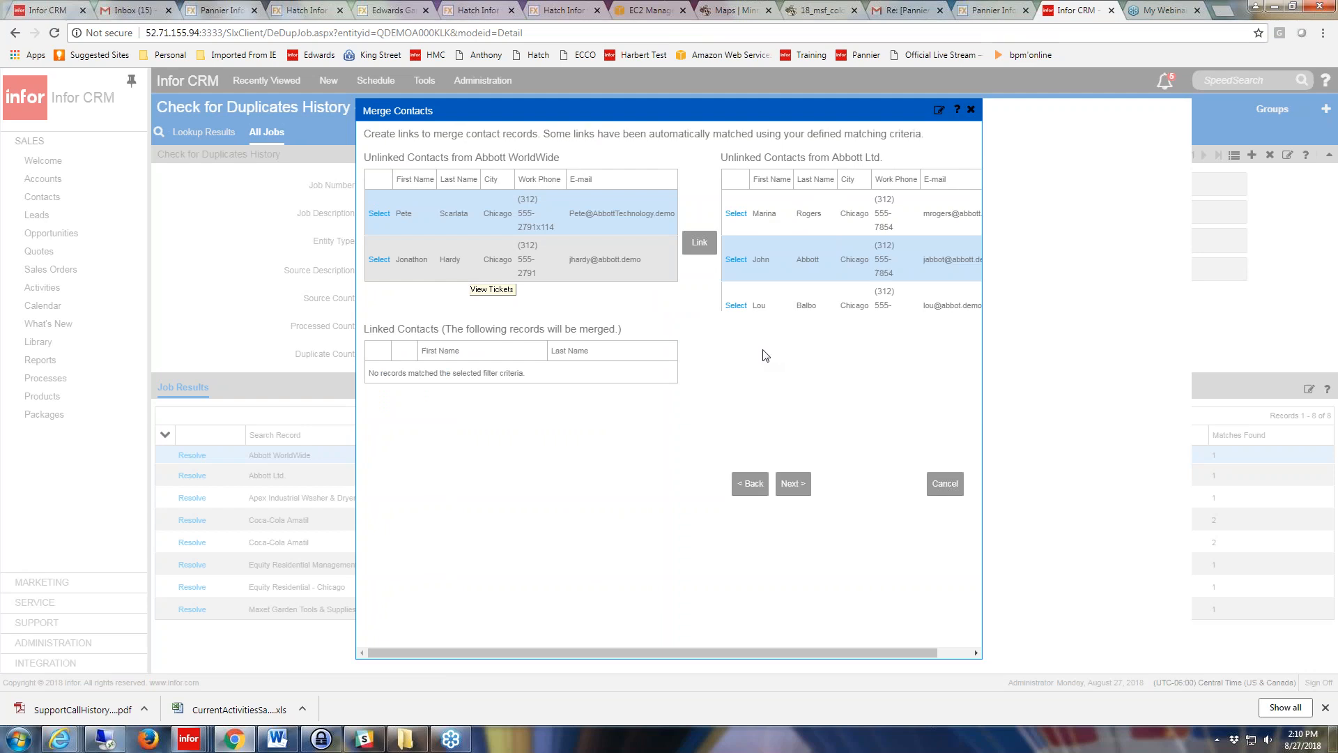
{"action": "left_click", "coordinate": [801, 488]}
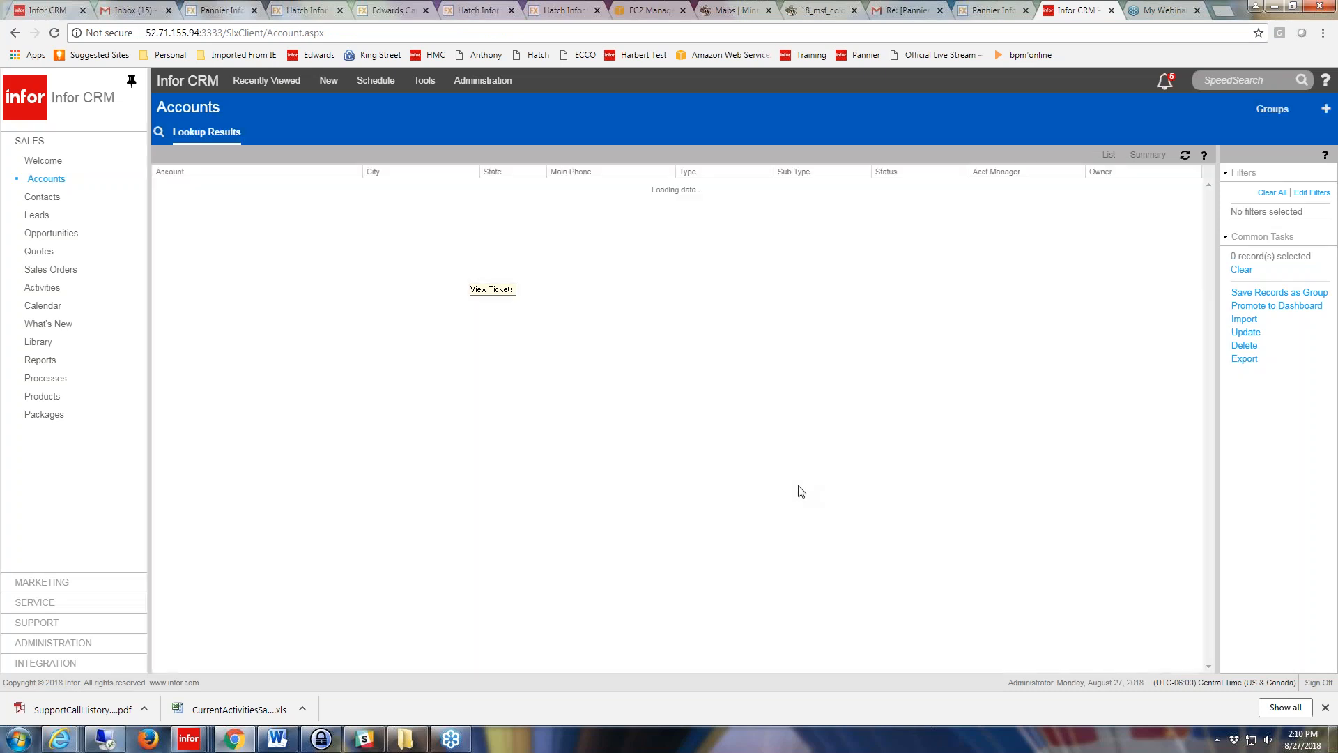
Copy the web address of the Accounts page in Chrome and switch to Internet Explorer.
{"action": "left_click", "coordinate": [175, 190]}
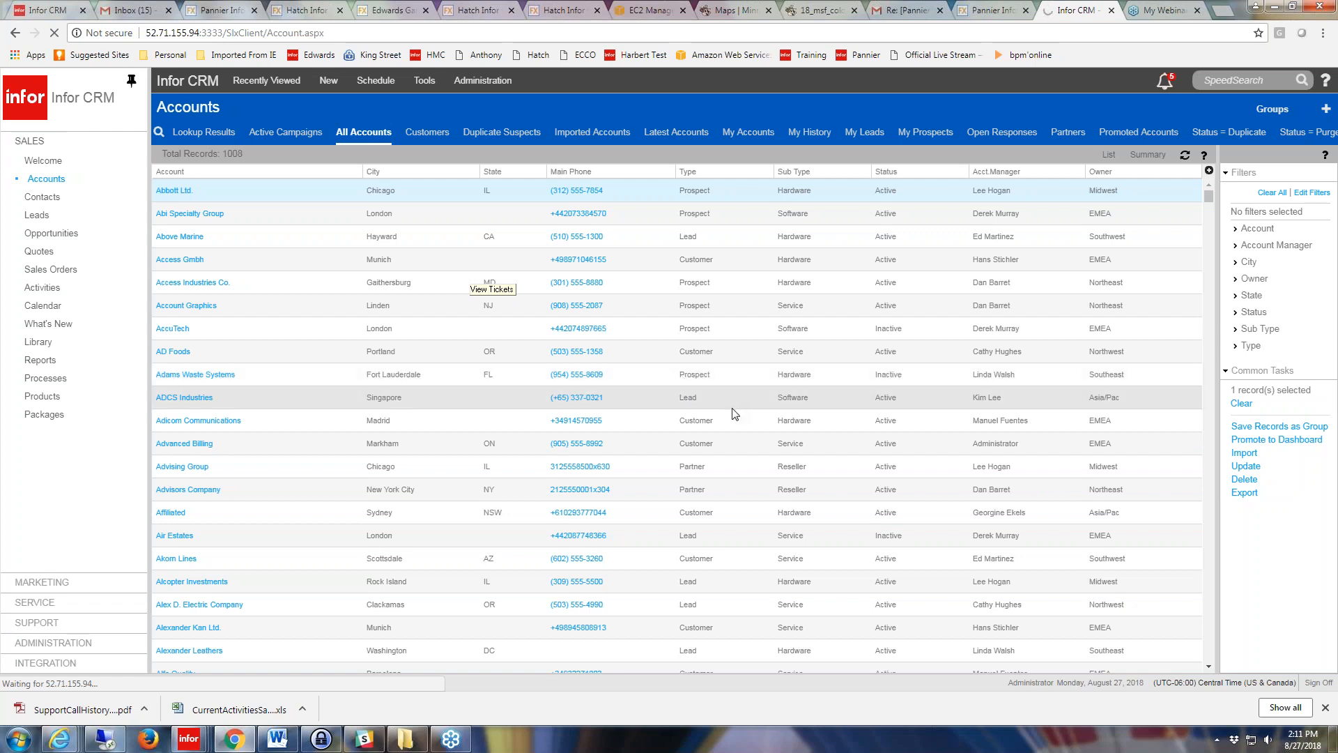
{"action": "left_click", "coordinate": [237, 33]}
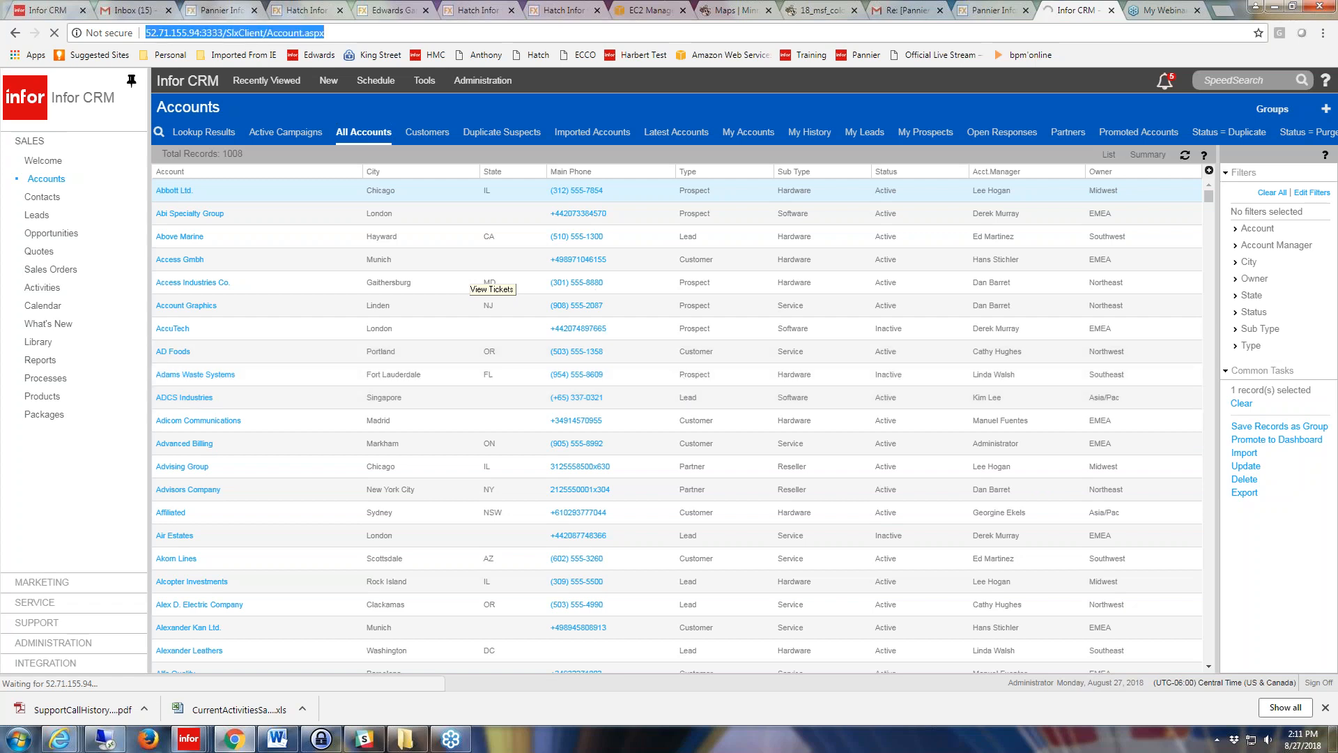
{"action": "right_click", "coordinate": [244, 33]}
{"action": "left_click", "coordinate": [278, 84]}
{"action": "left_click", "coordinate": [235, 747]}
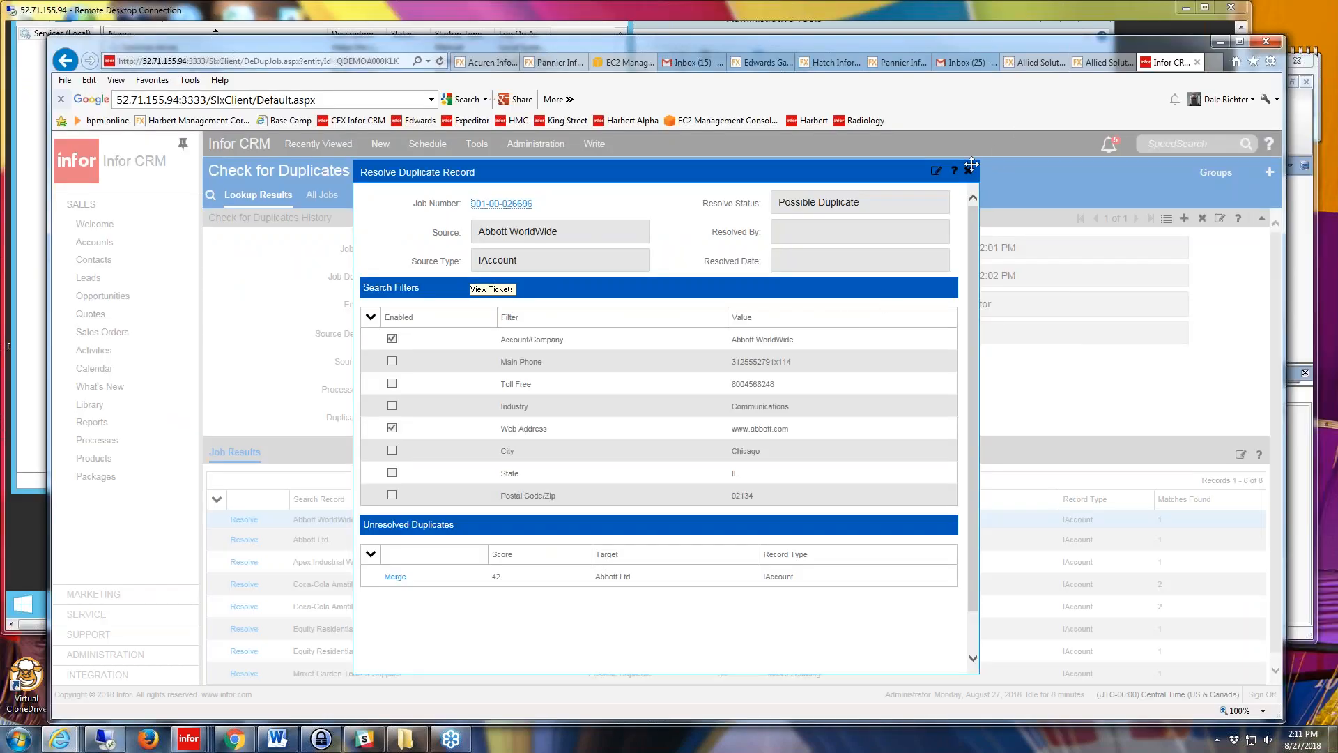
Close the Abbott WorldWide duplicate resolution dialog and open the copied Accounts address in a new browser tab.
{"action": "left_click", "coordinate": [969, 171]}
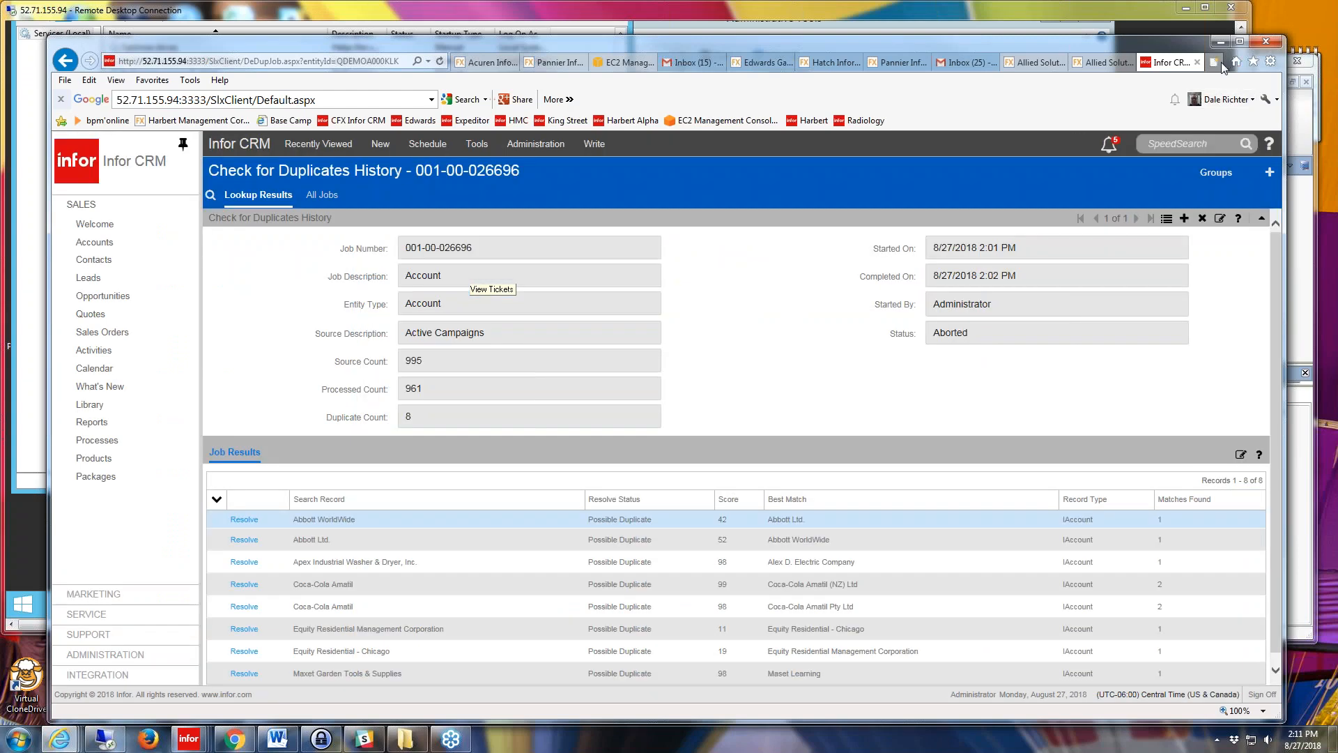
{"action": "left_click", "coordinate": [1225, 64]}
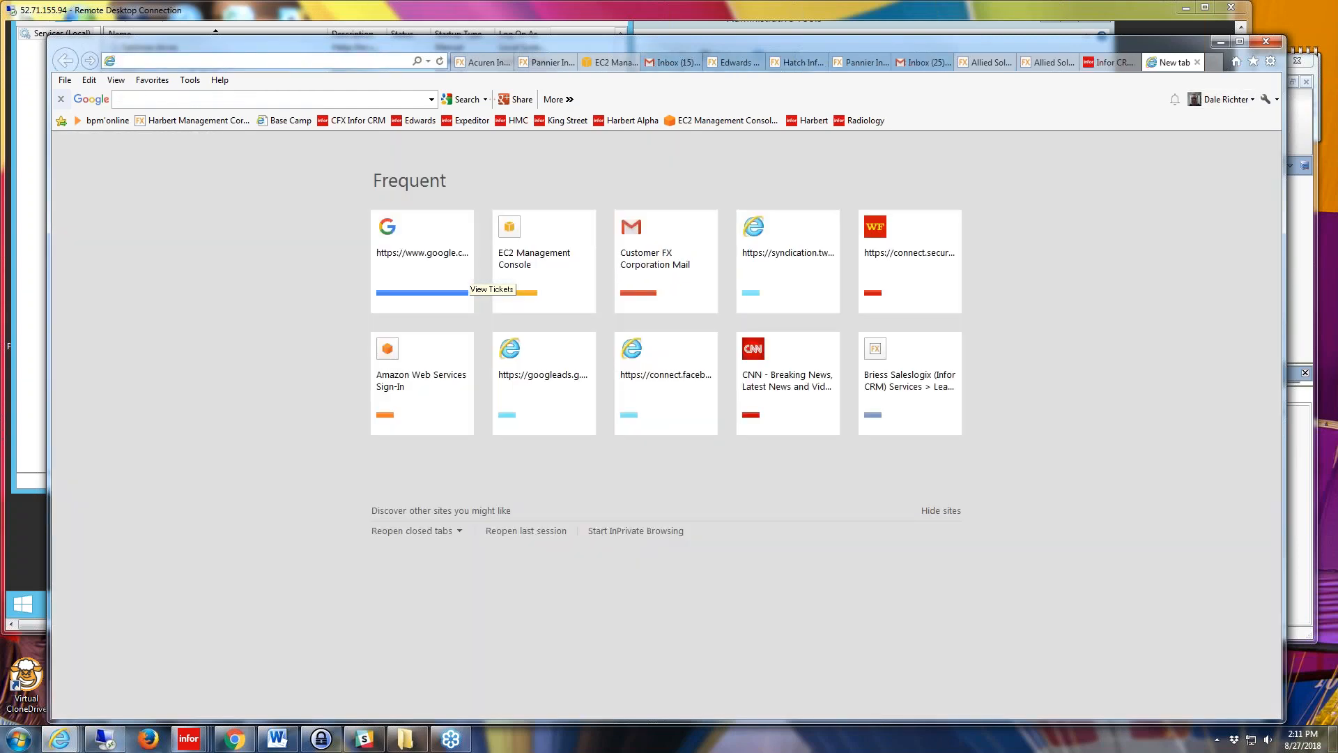
{"action": "key", "text": "ctrl+v"}
{"action": "key", "text": "Return"}
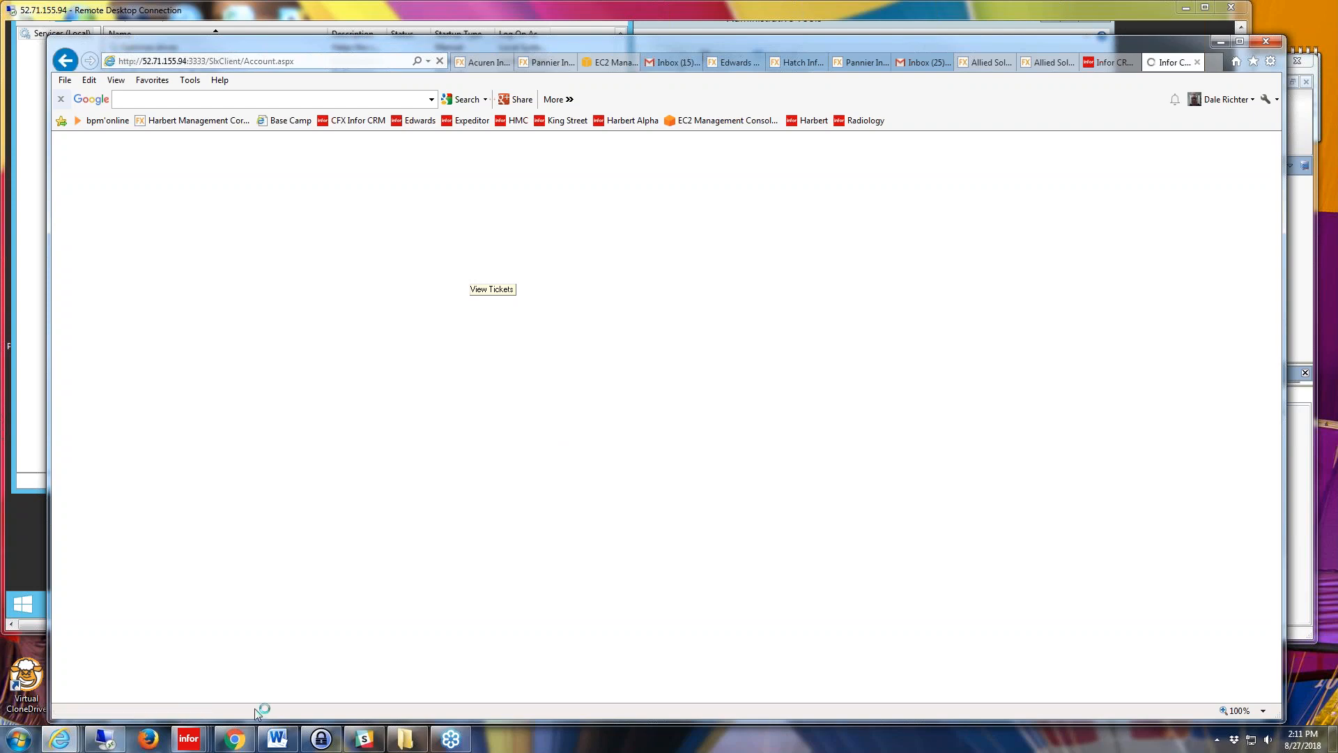
{"action": "mouse_move", "coordinate": [62, 743]}
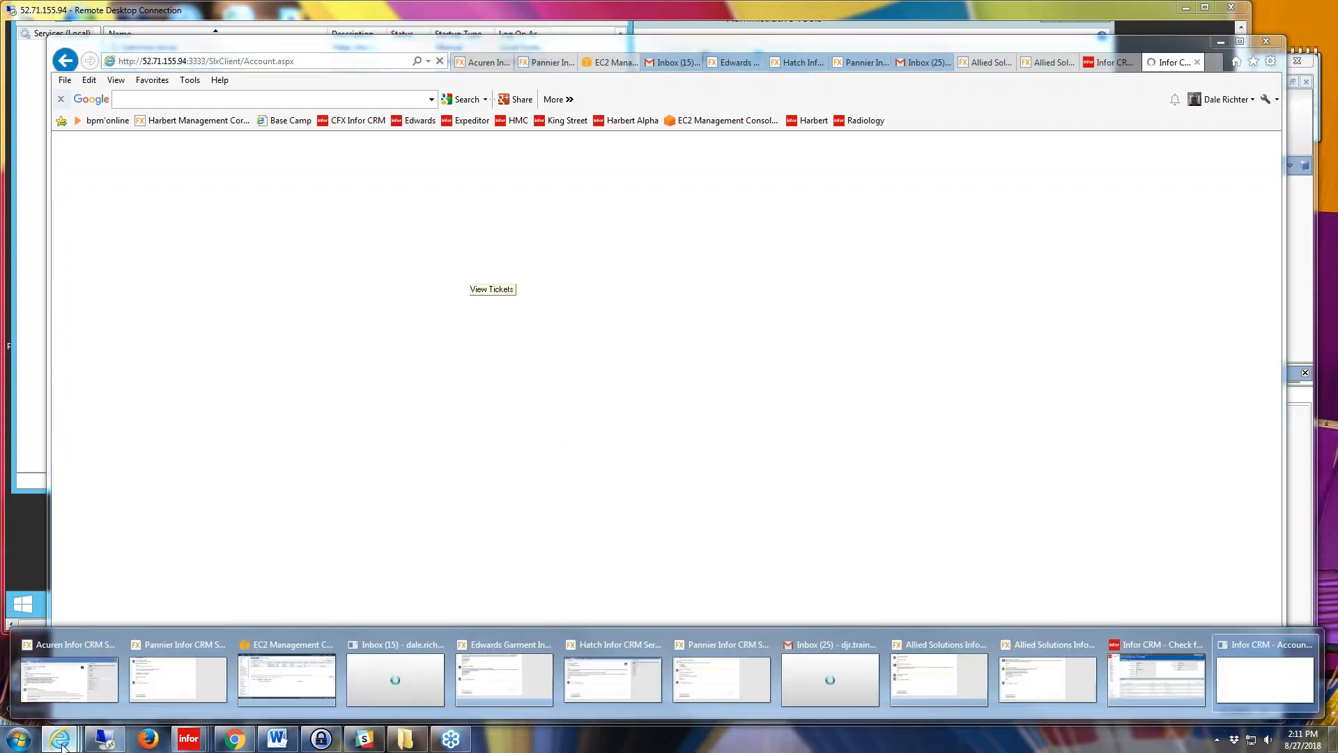
{"action": "mouse_move", "coordinate": [1235, 690]}
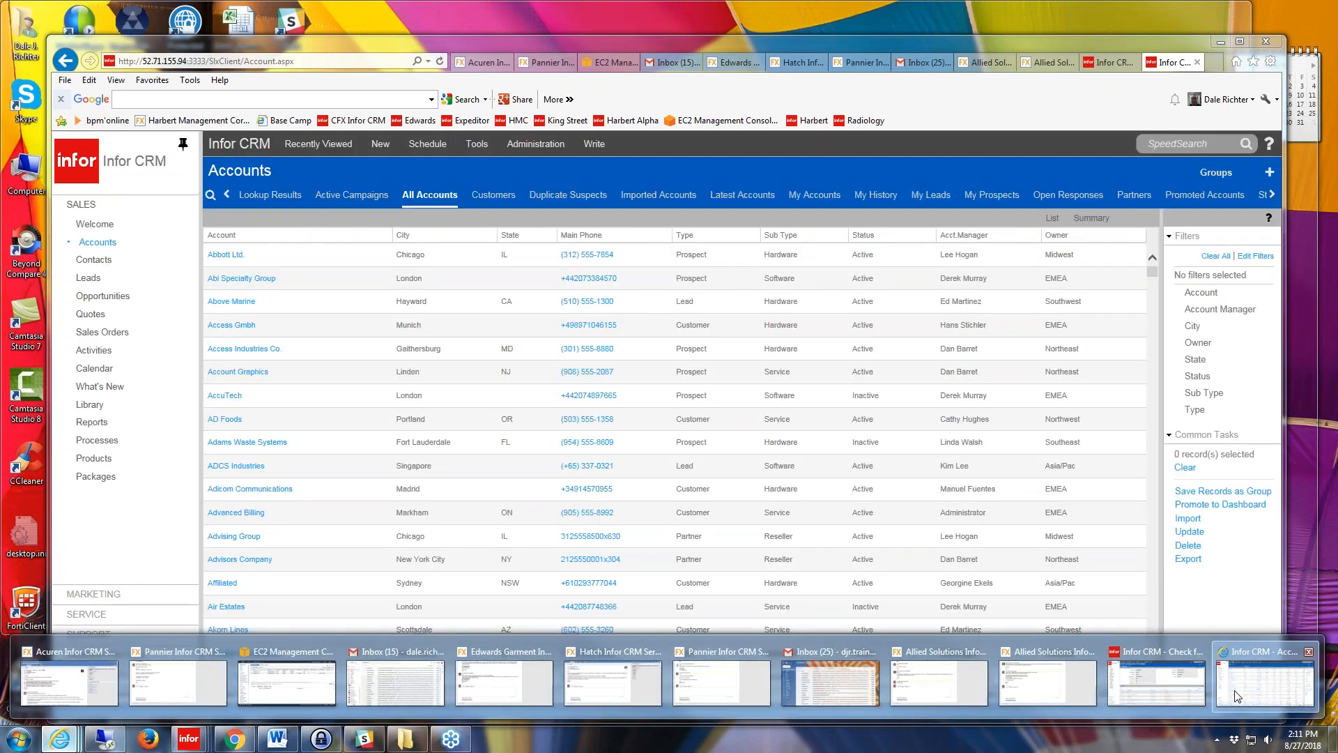
{"action": "left_click", "coordinate": [1238, 696]}
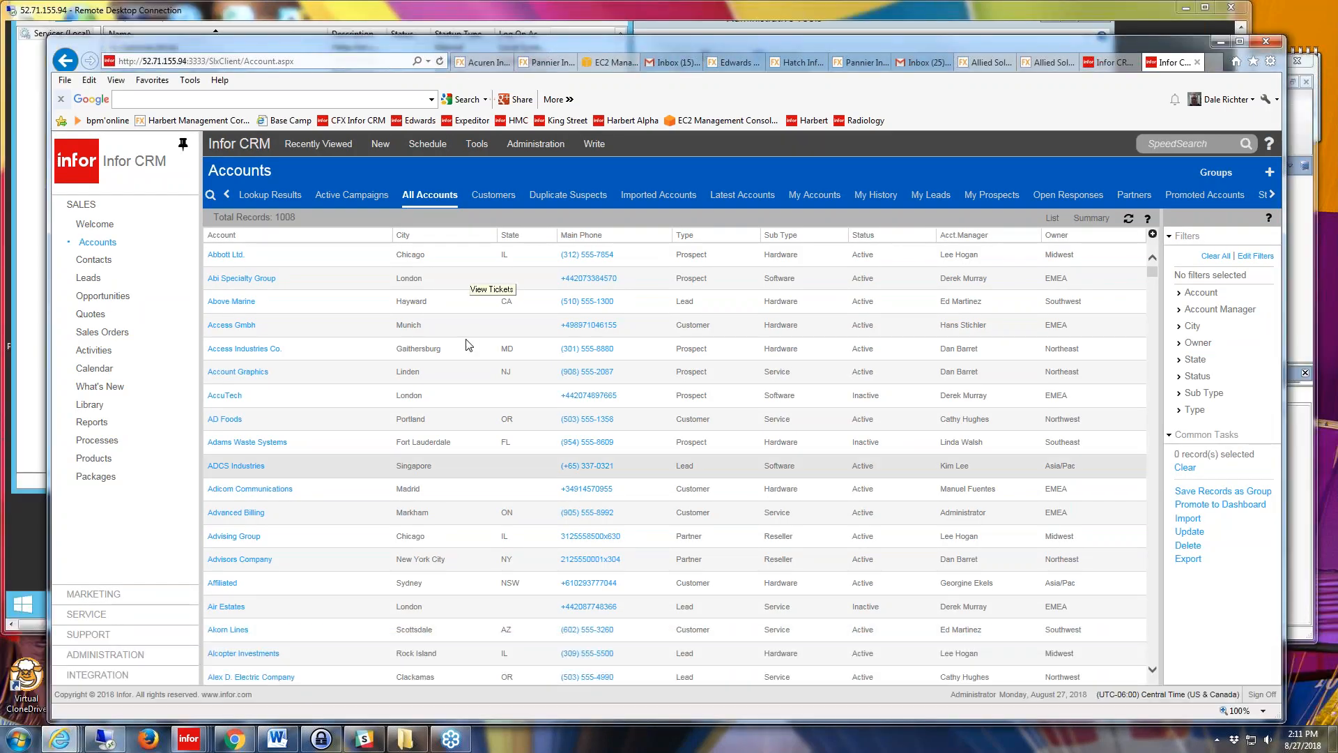
Open the Abbott Ltd. account and examine its merged contacts list, snoozing all alerts that come up.
{"action": "left_click", "coordinate": [225, 255]}
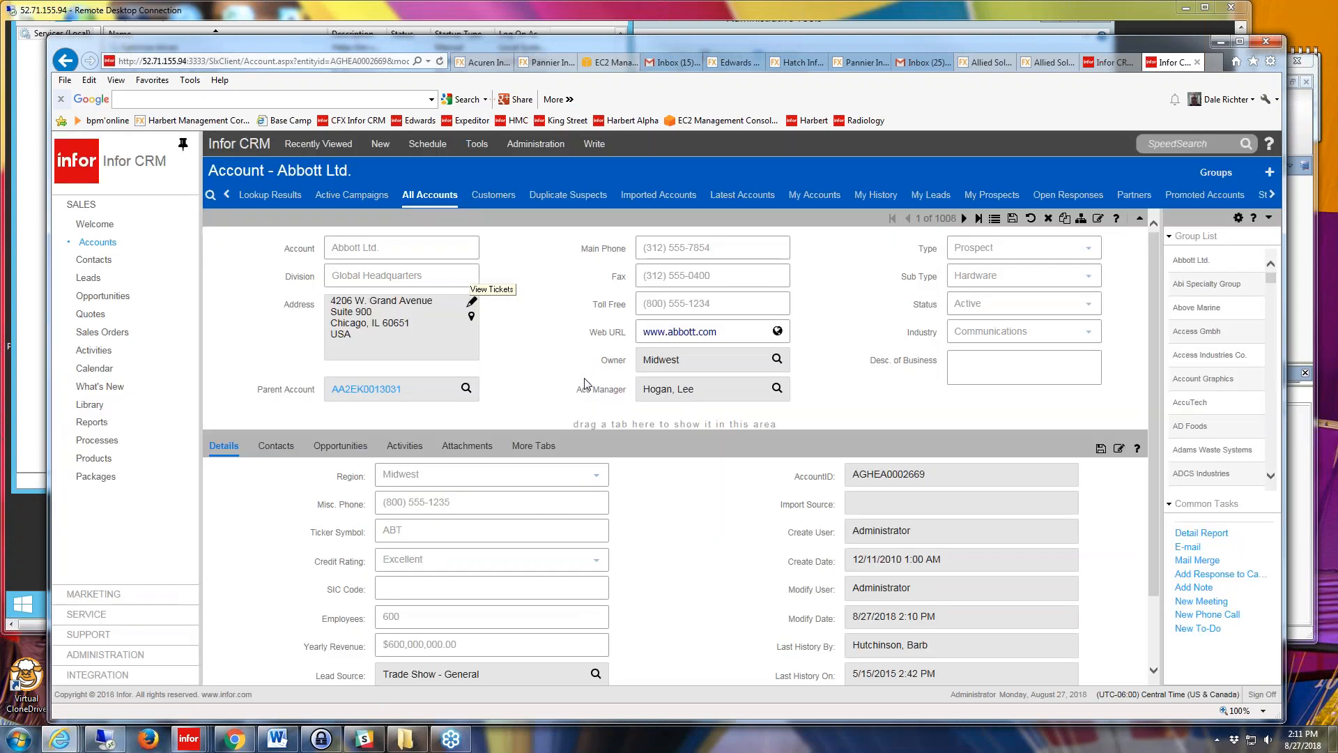
{"action": "left_click", "coordinate": [272, 446]}
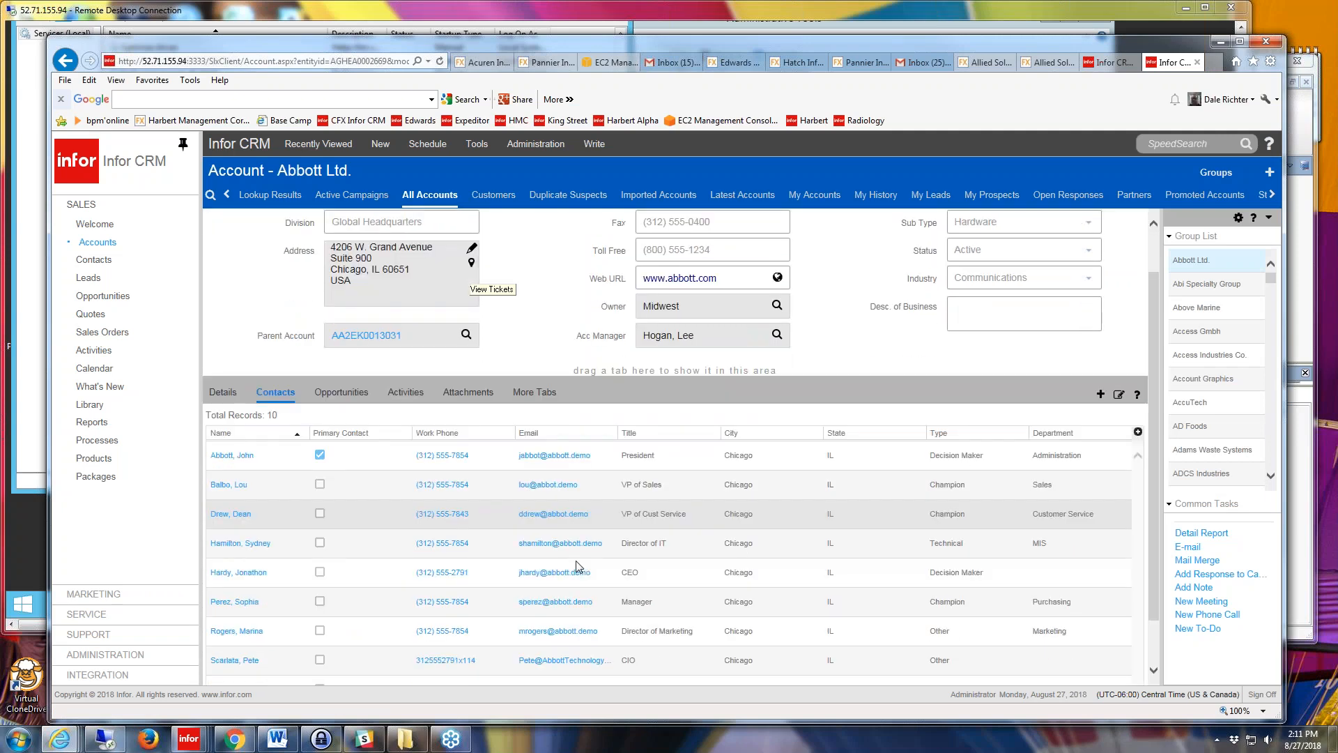
{"action": "scroll", "coordinate": [568, 564], "scroll_direction": "down", "scroll_amount": 3}
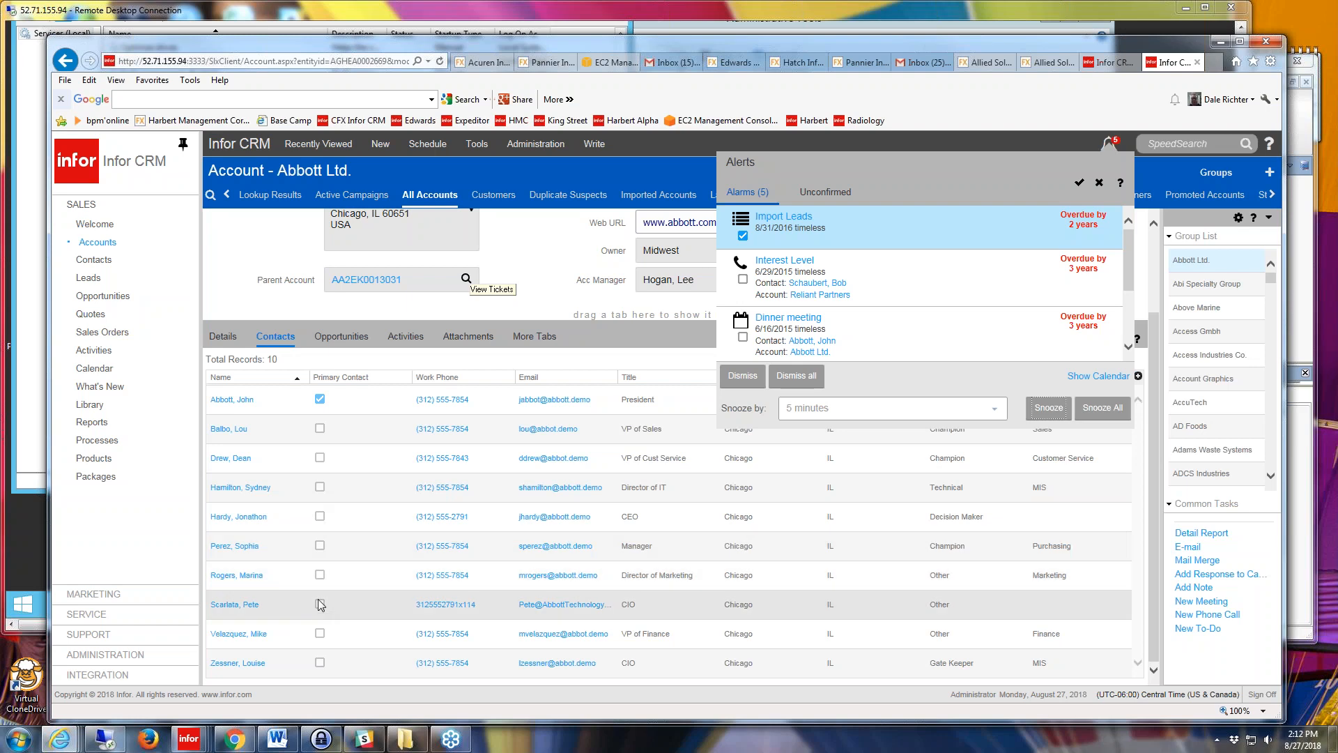
{"action": "scroll", "coordinate": [320, 603], "scroll_direction": "up", "scroll_amount": 3}
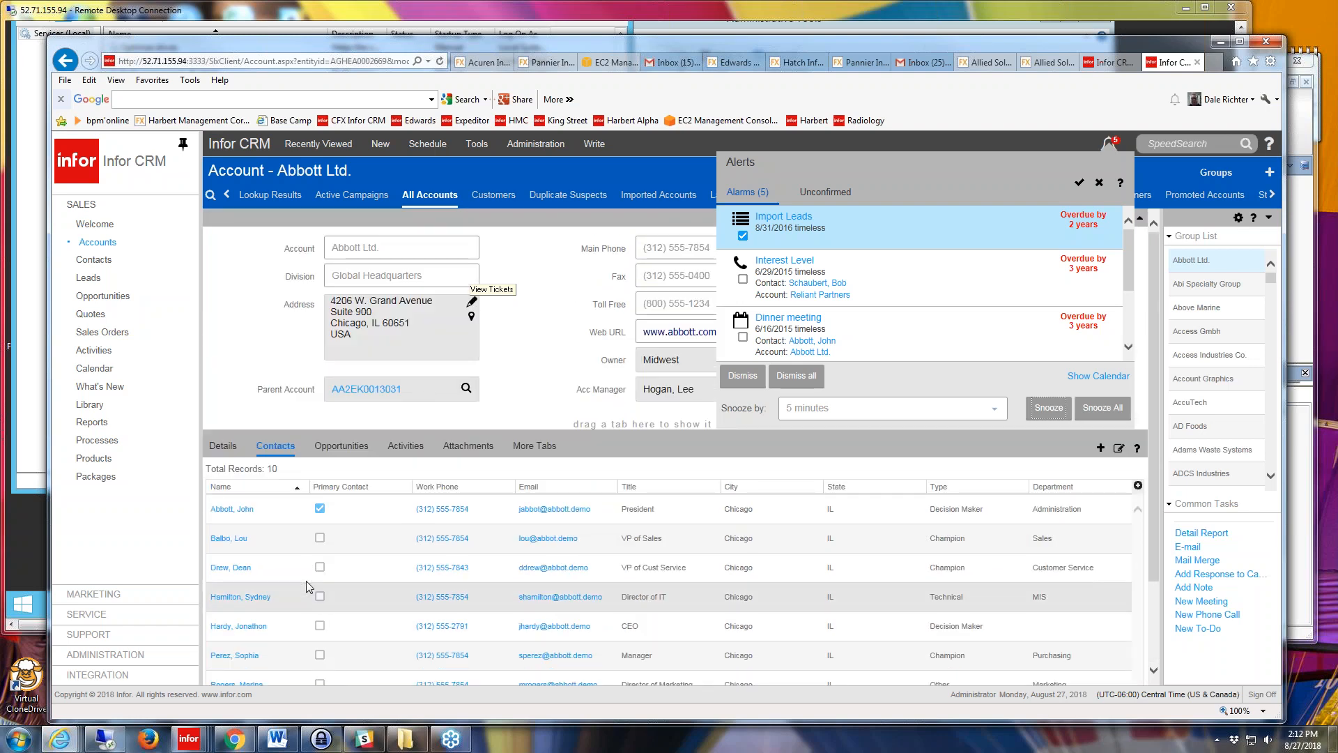
{"action": "left_click", "coordinate": [1086, 407]}
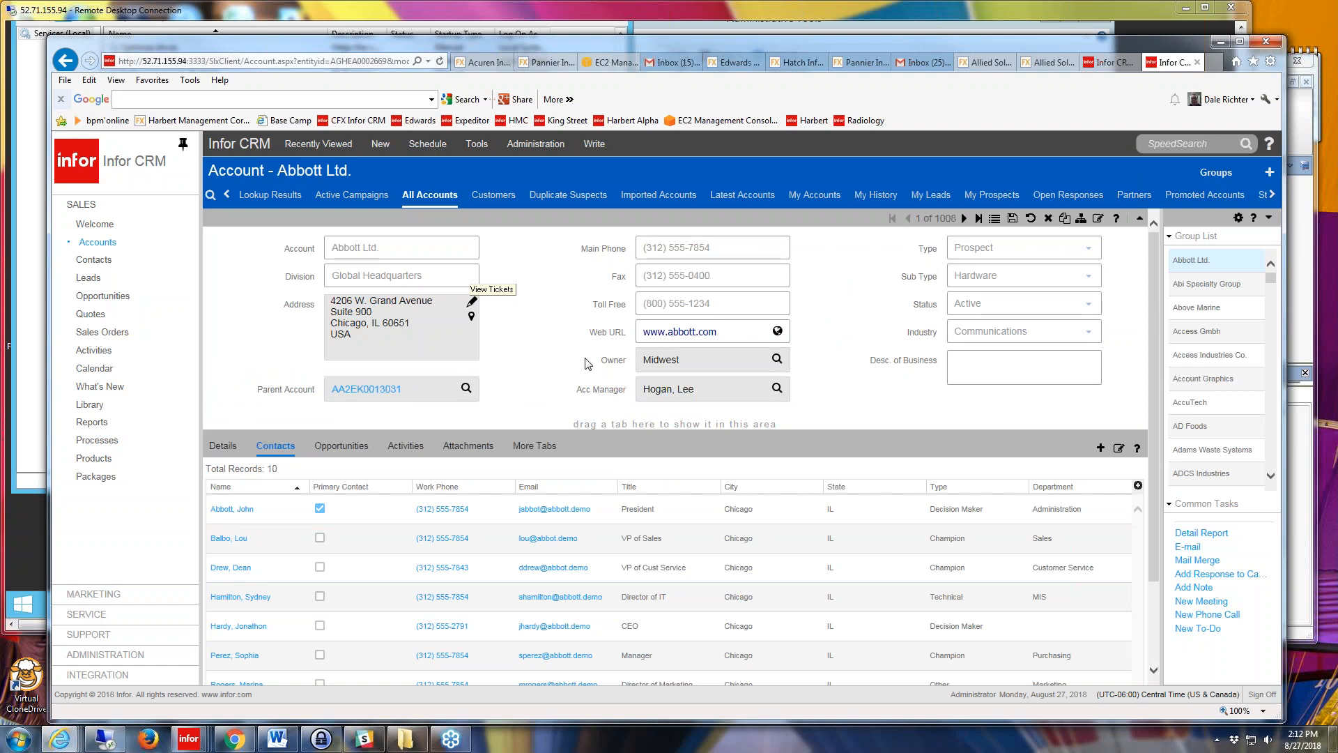
{"action": "scroll", "coordinate": [584, 365], "scroll_direction": "down", "scroll_amount": 3}
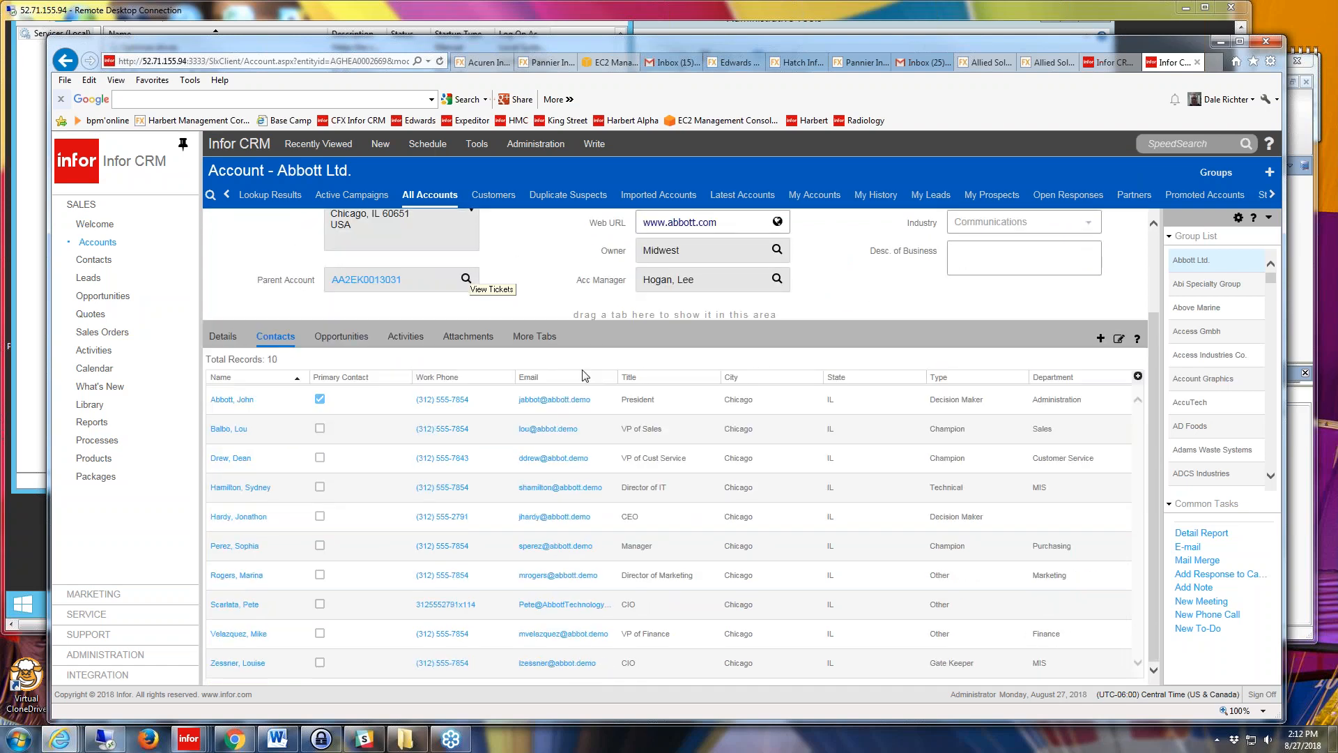
Open the duplicate job history to reach the results of the account duplicate check.
{"action": "left_click", "coordinate": [478, 144]}
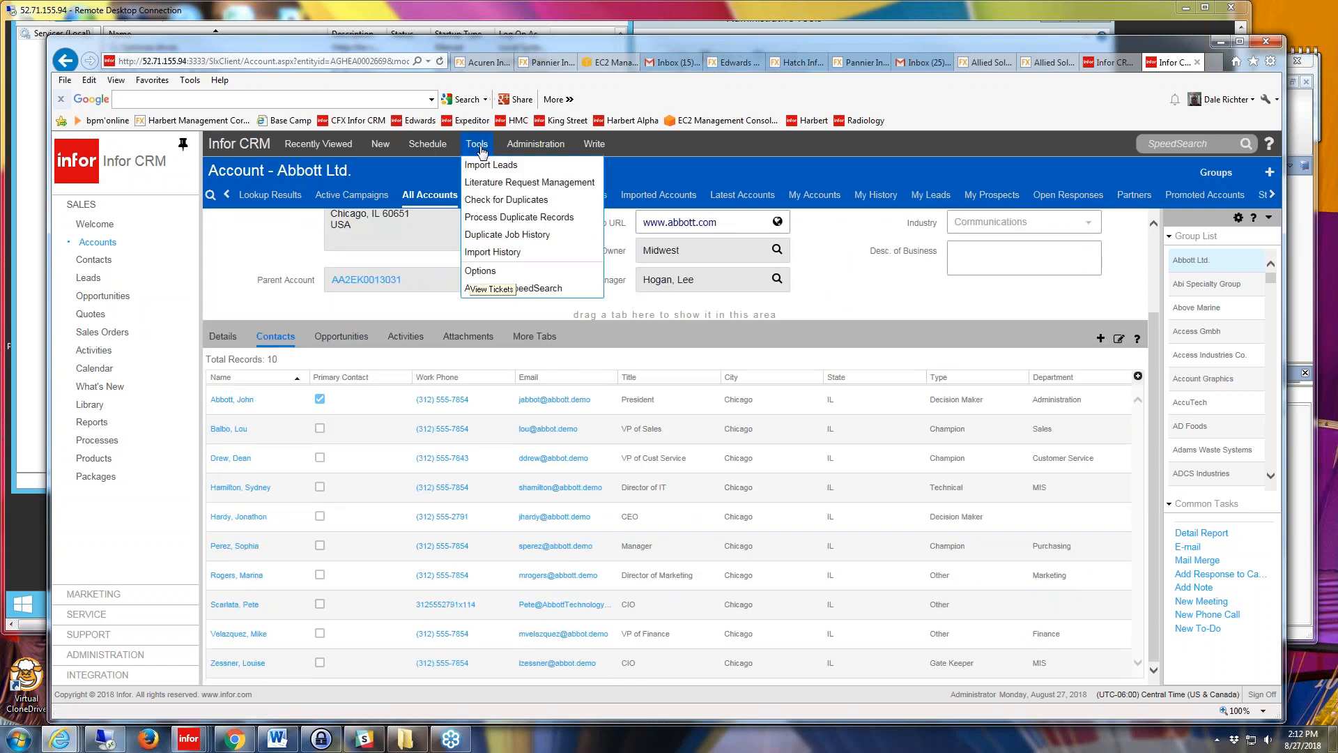
{"action": "left_click", "coordinate": [512, 252]}
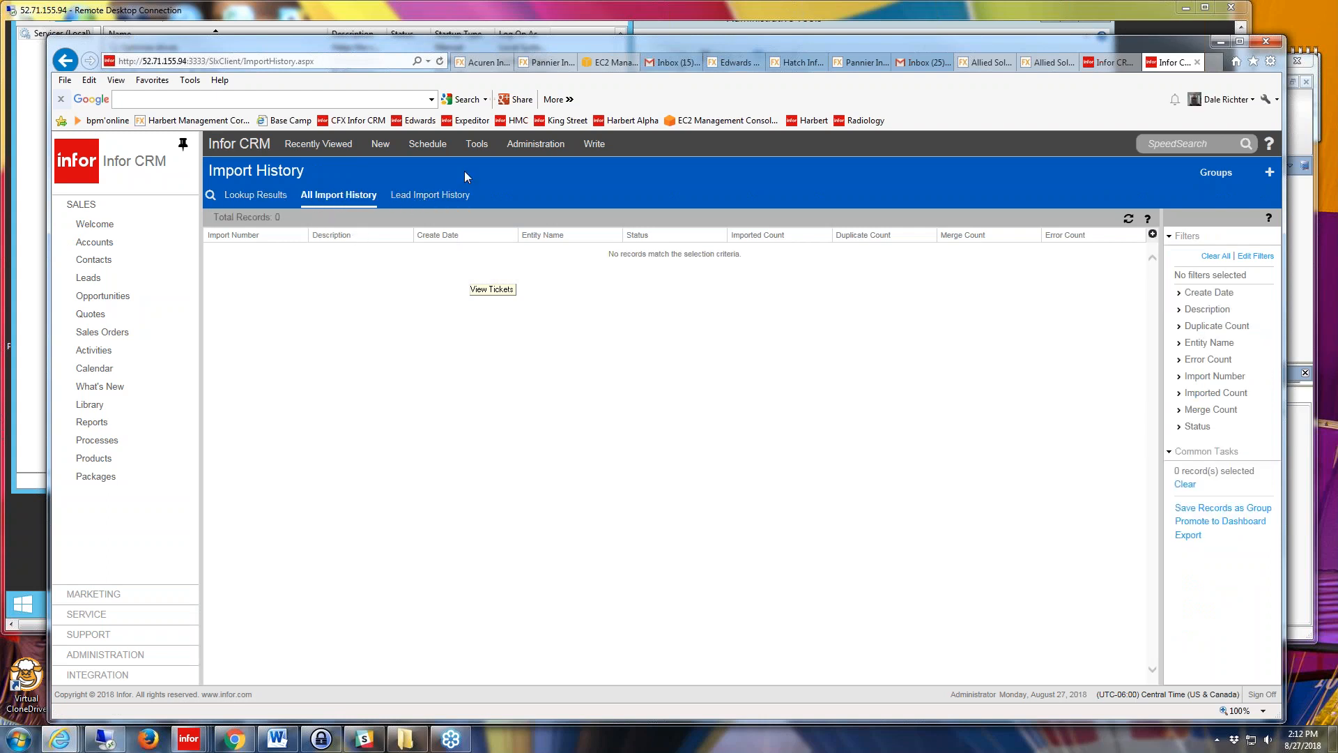
{"action": "left_click", "coordinate": [477, 148]}
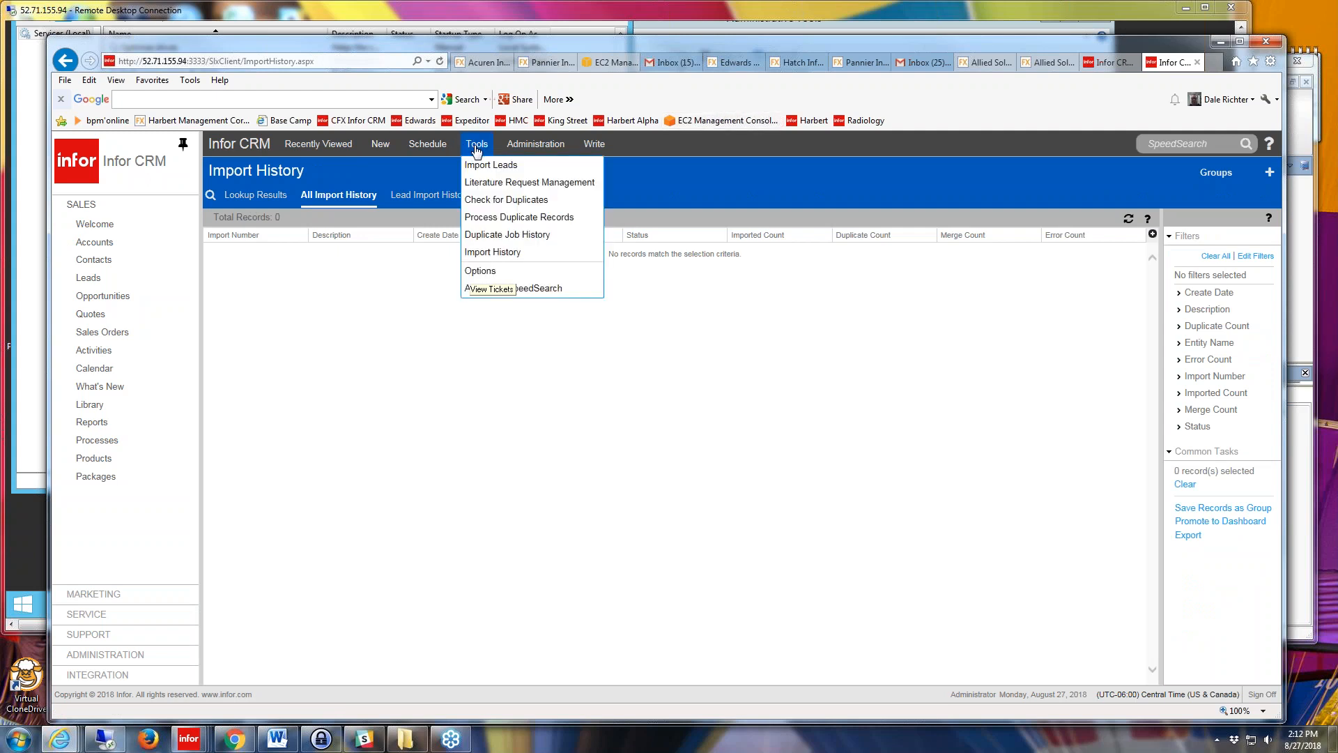
{"action": "left_click", "coordinate": [488, 235]}
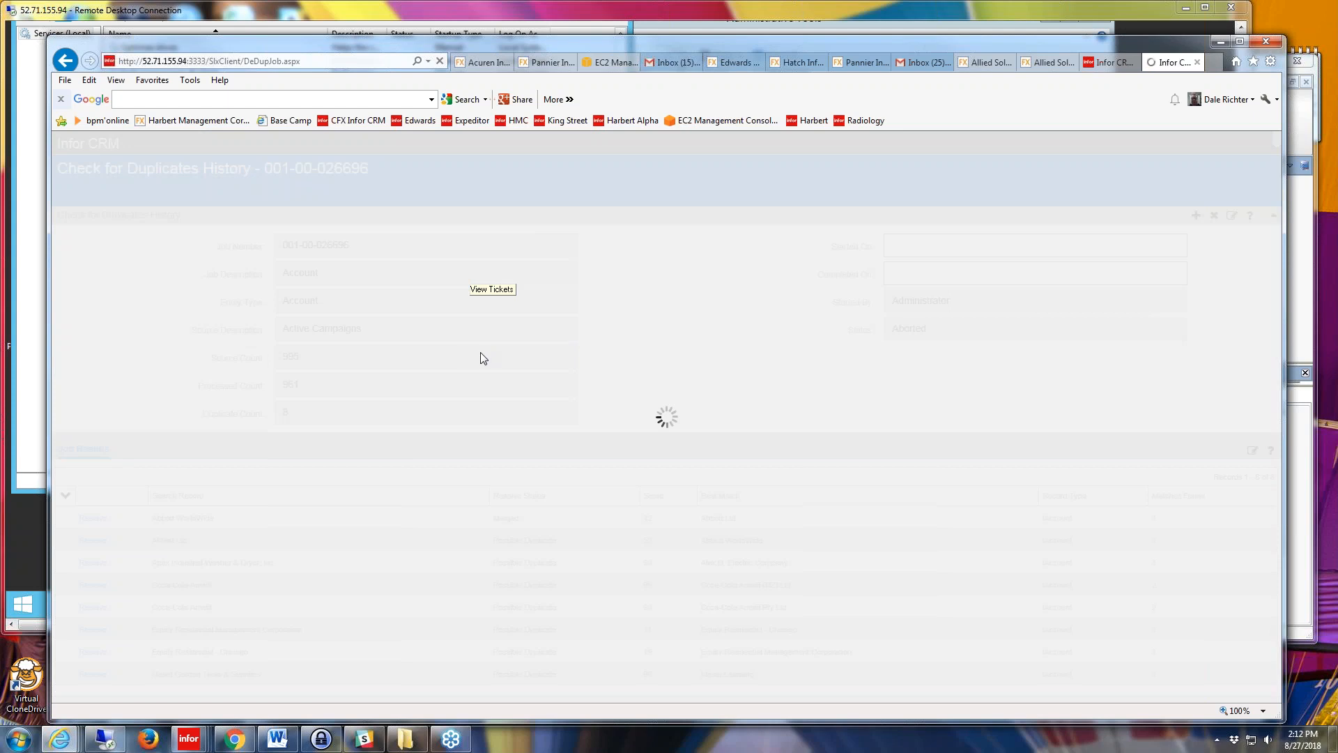
{"action": "scroll", "coordinate": [487, 398], "scroll_direction": "down", "scroll_amount": 1}
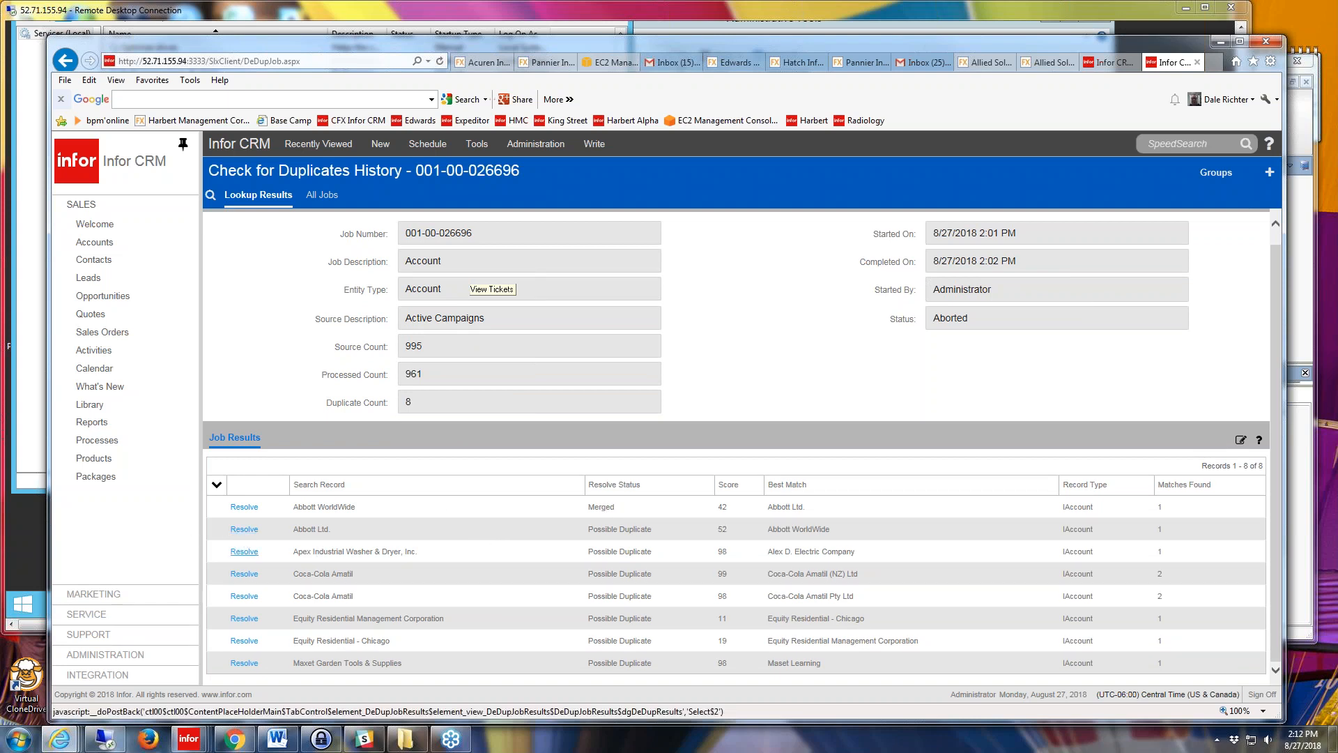
Resolve the Apex Industrial Washer & Dryer, Inc. record as not a duplicate.
{"action": "left_click", "coordinate": [244, 551]}
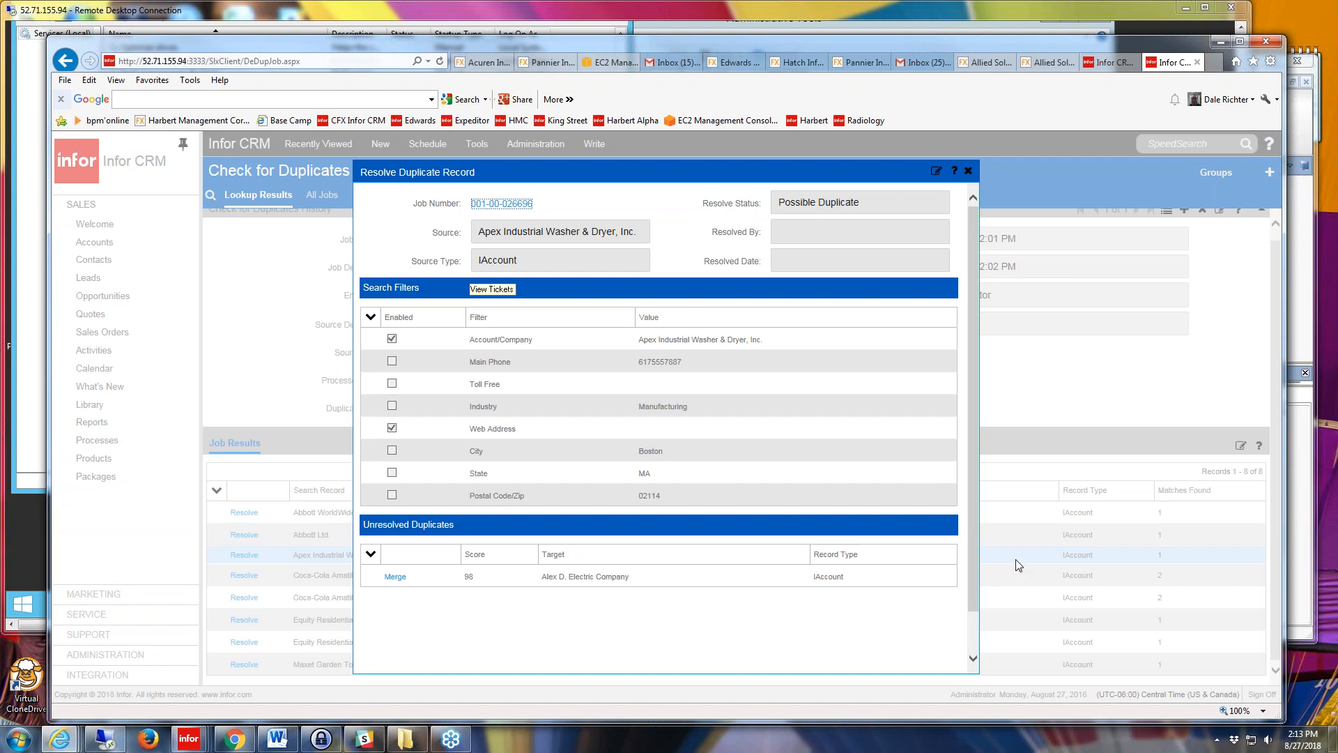
{"action": "scroll", "coordinate": [972, 586], "scroll_direction": "down", "scroll_amount": 2}
{"action": "left_click", "coordinate": [868, 652]}
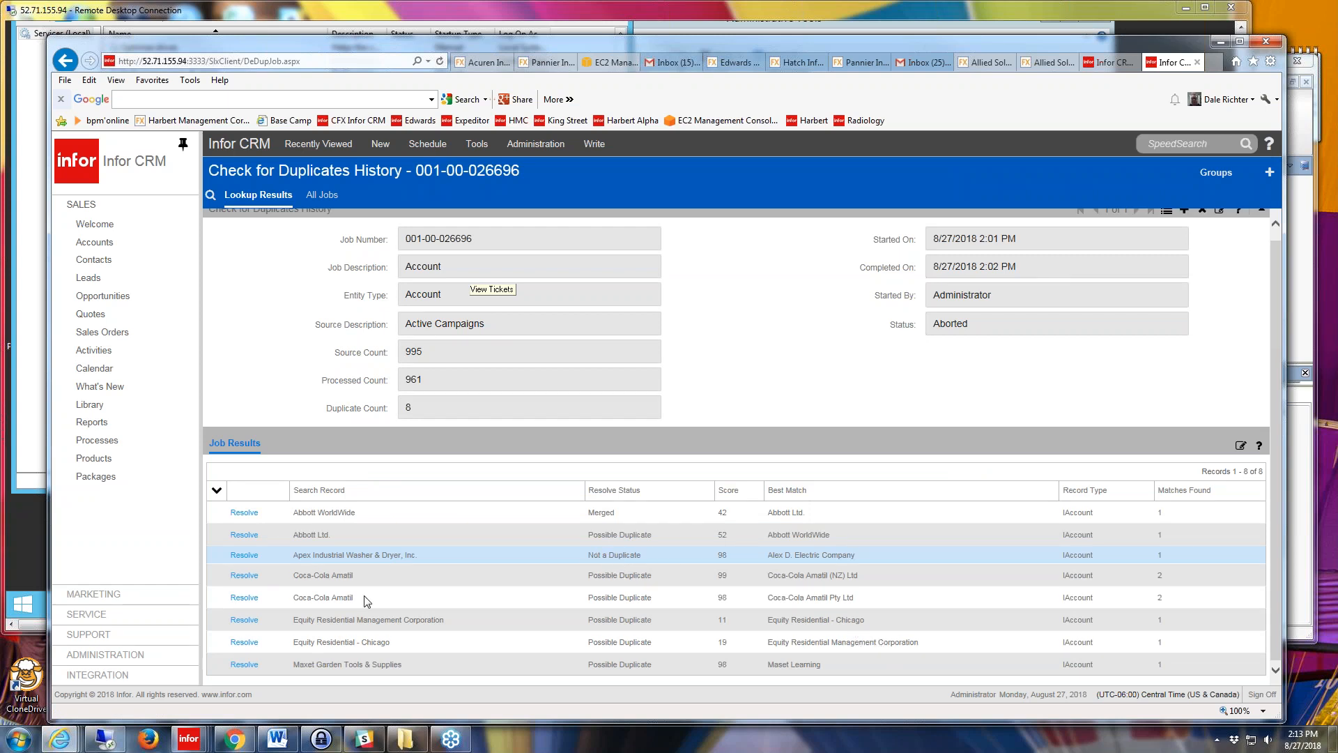
Review the possible matches of the first Coca-Cola Amatil record and start merging it with Coca-Cola Amatil Pty Ltd.
{"action": "left_click", "coordinate": [238, 577]}
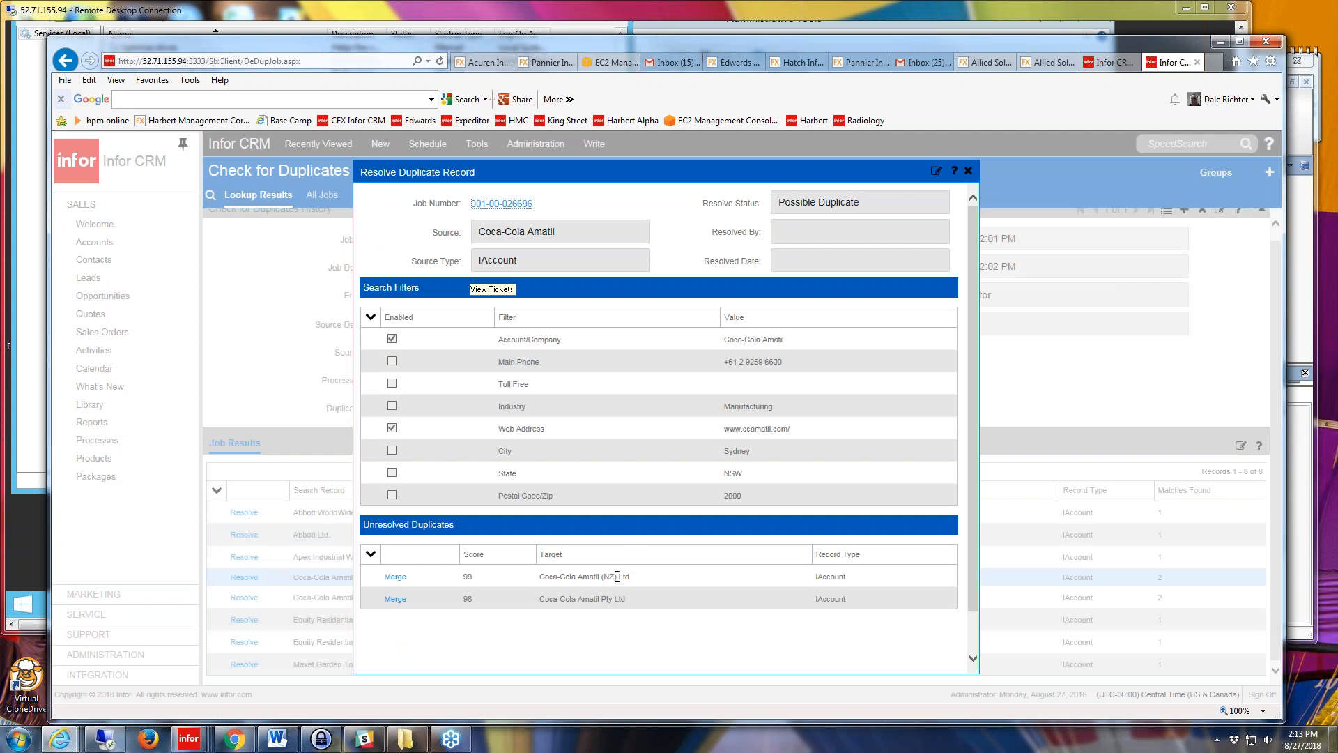
{"action": "left_click_drag", "start_coordinate": [616, 576], "coordinate": [578, 577]}
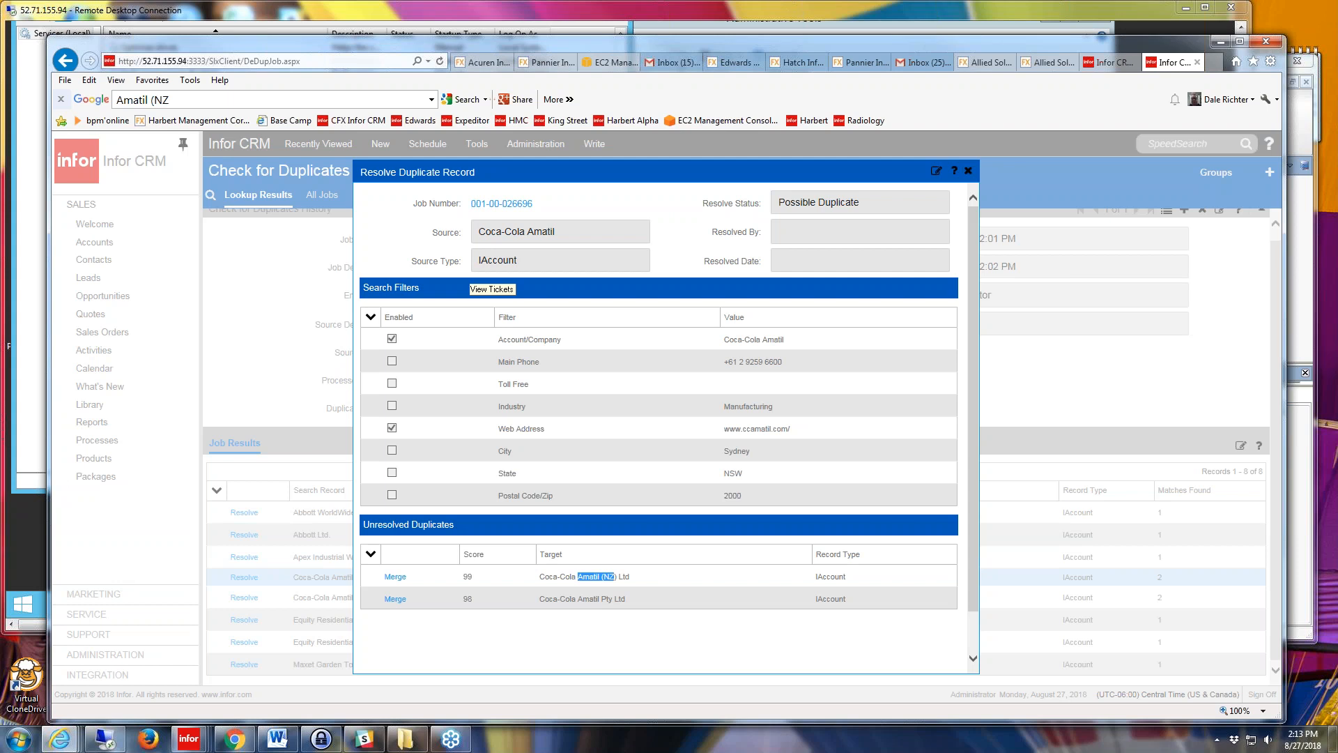
{"action": "left_click", "coordinate": [764, 683]}
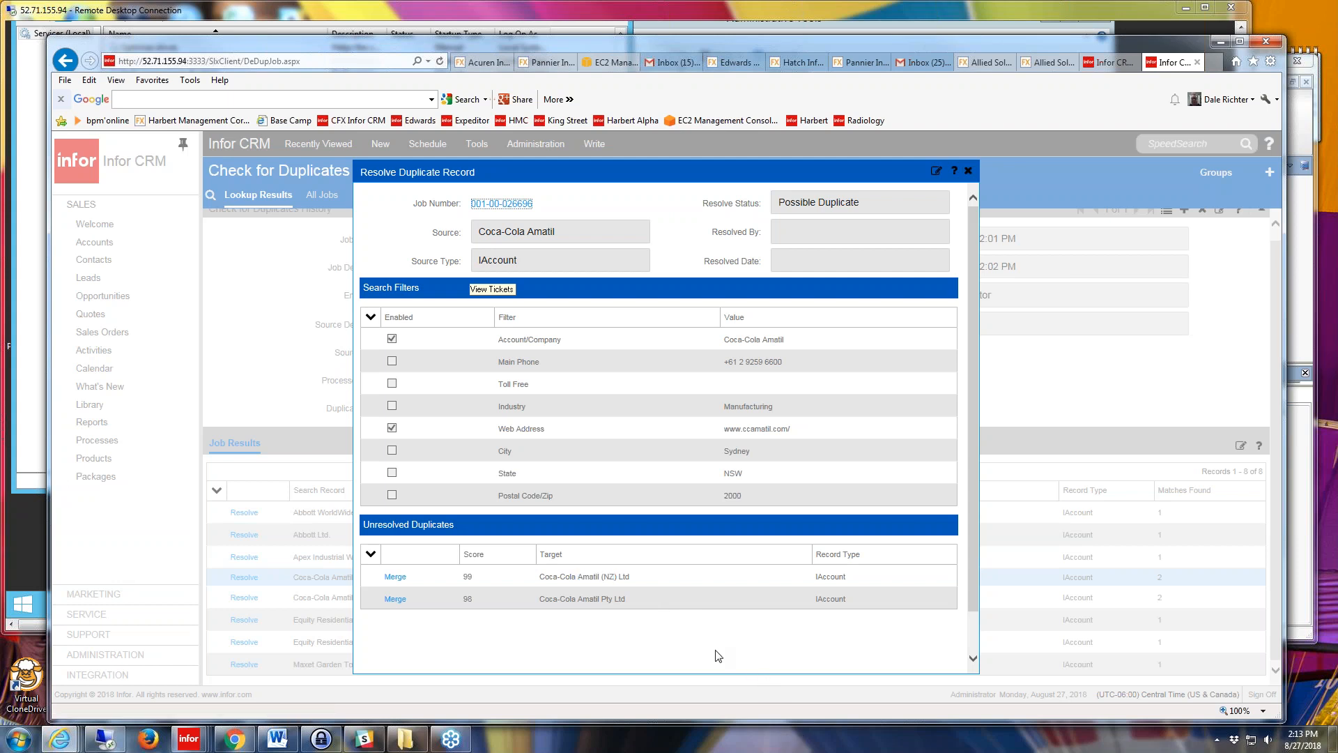
{"action": "left_click", "coordinate": [603, 600]}
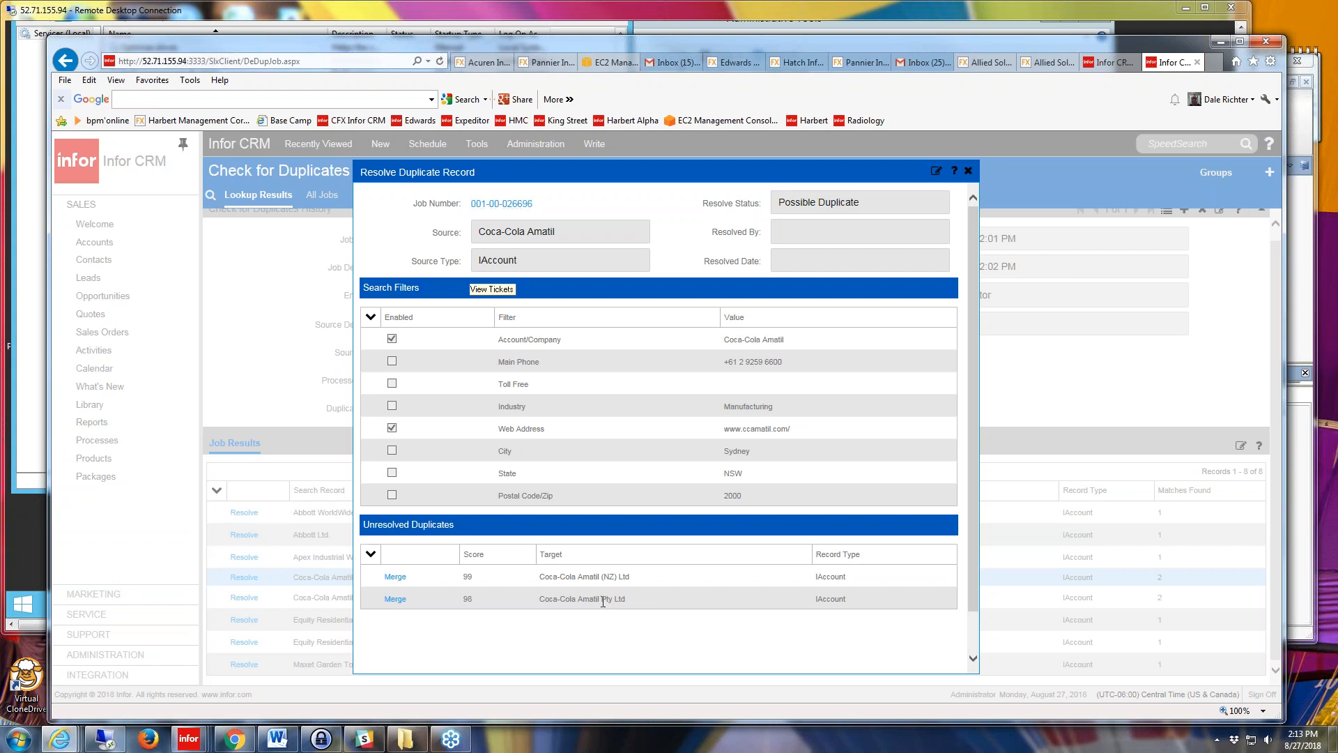
{"action": "left_click", "coordinate": [395, 598]}
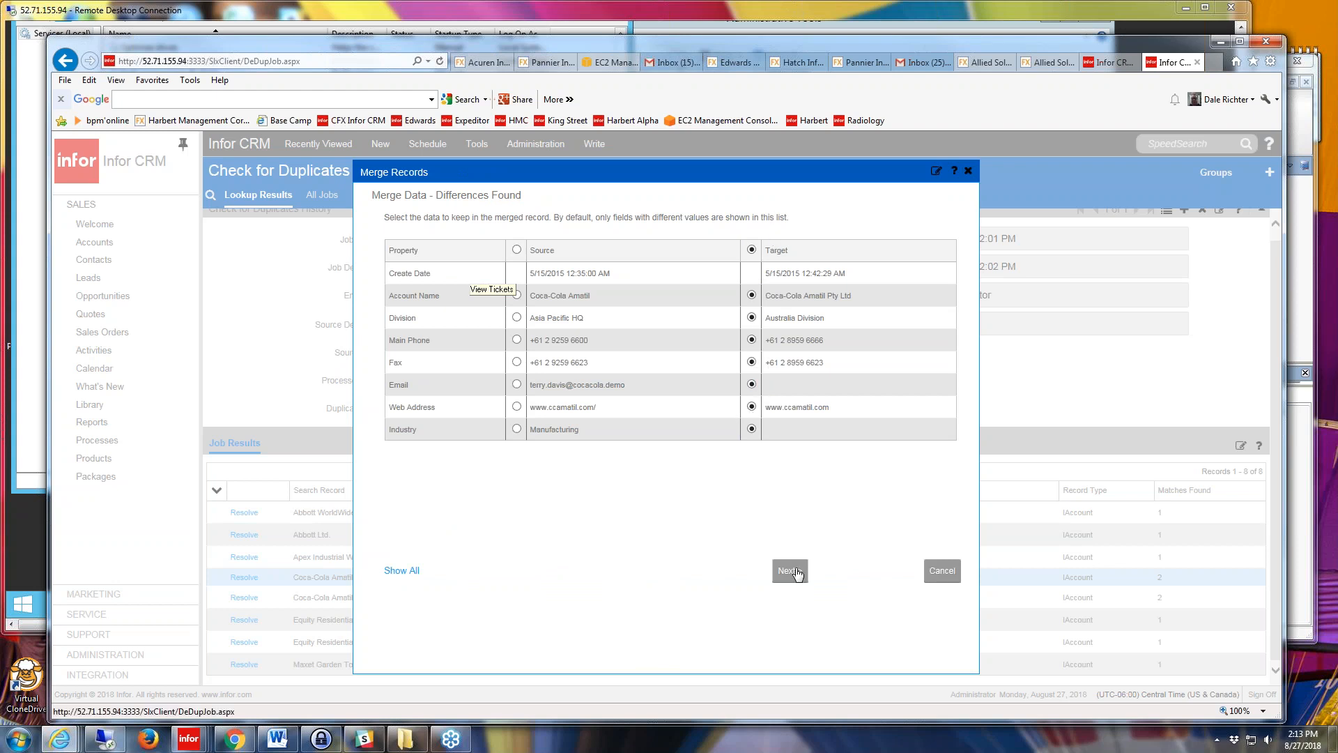
Keep all target values for the Coca-Cola Amatil merge and proceed without linking any addresses or contacts.
{"action": "left_click", "coordinate": [790, 571]}
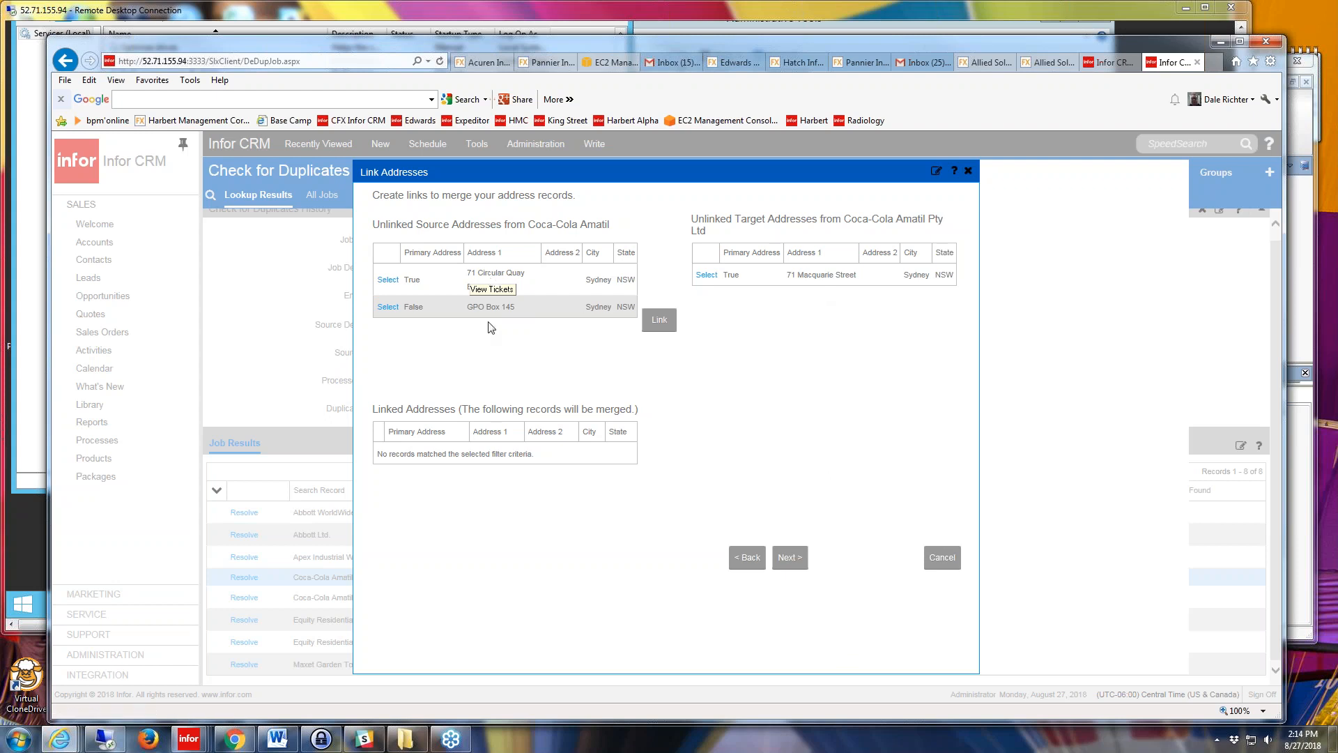
{"action": "left_click", "coordinate": [785, 558]}
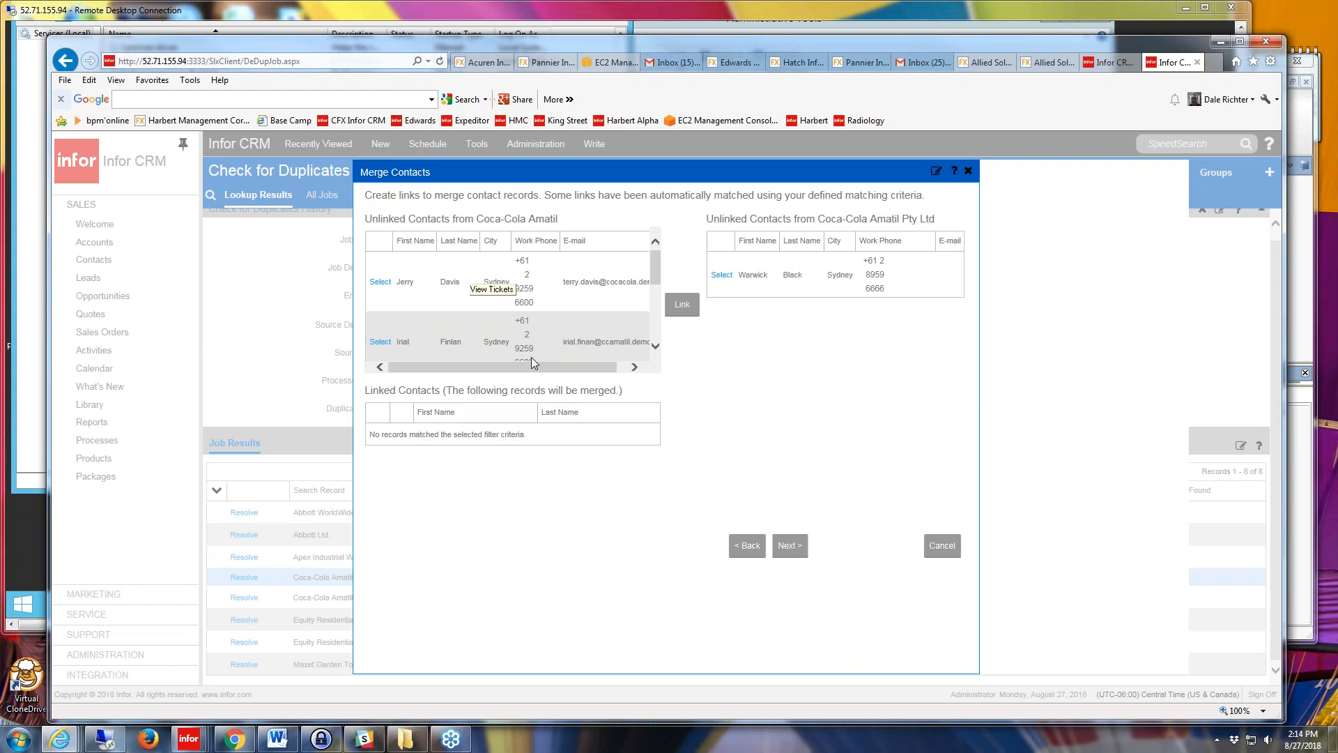
{"action": "left_click", "coordinate": [797, 550]}
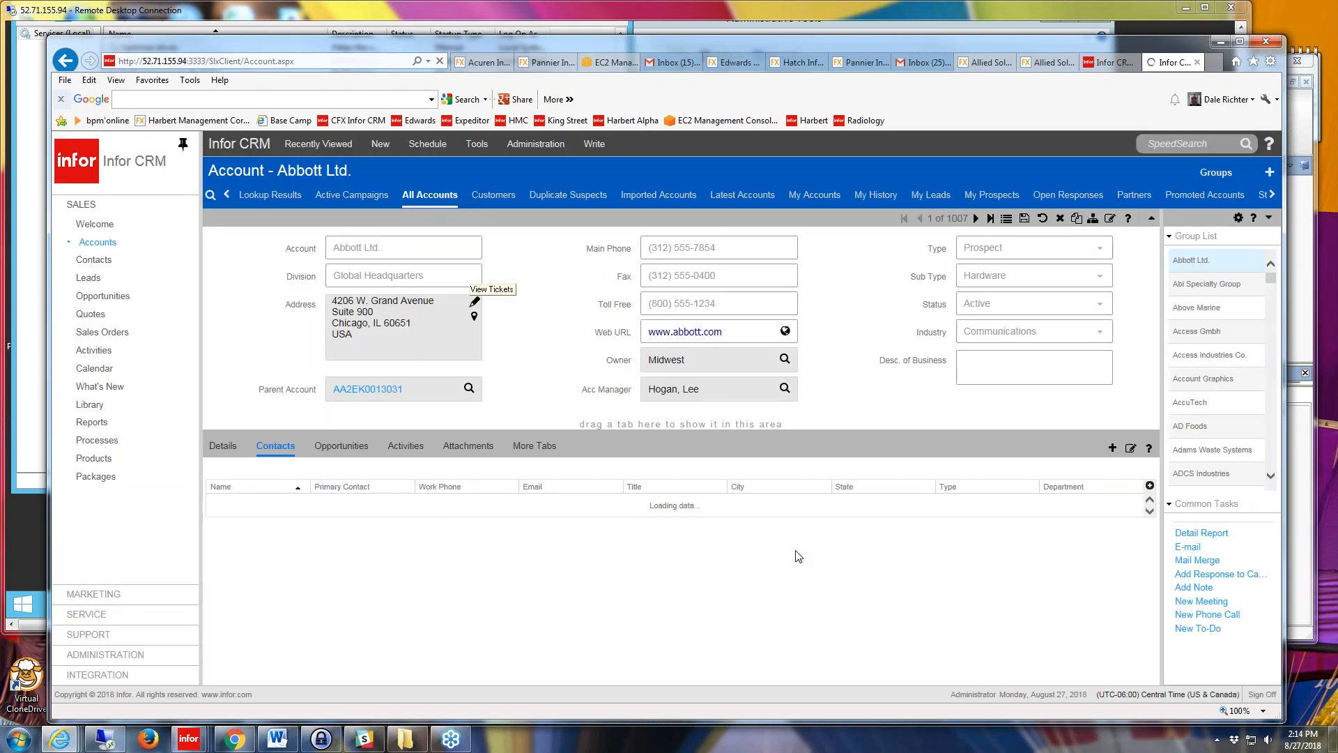
Look up accounts whose name starts with "coca".
{"action": "scroll", "coordinate": [830, 554], "scroll_direction": "down", "scroll_amount": 2}
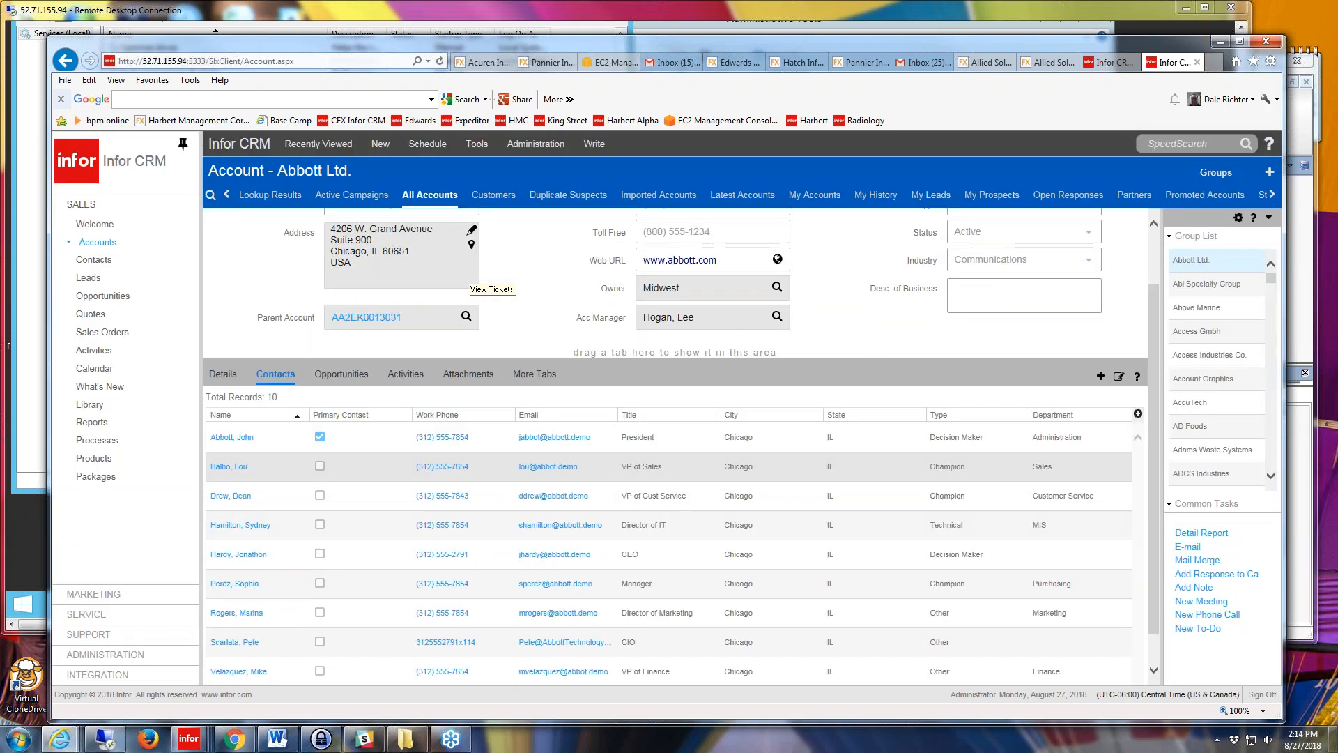
{"action": "scroll", "coordinate": [675, 446], "scroll_direction": "up", "scroll_amount": 2}
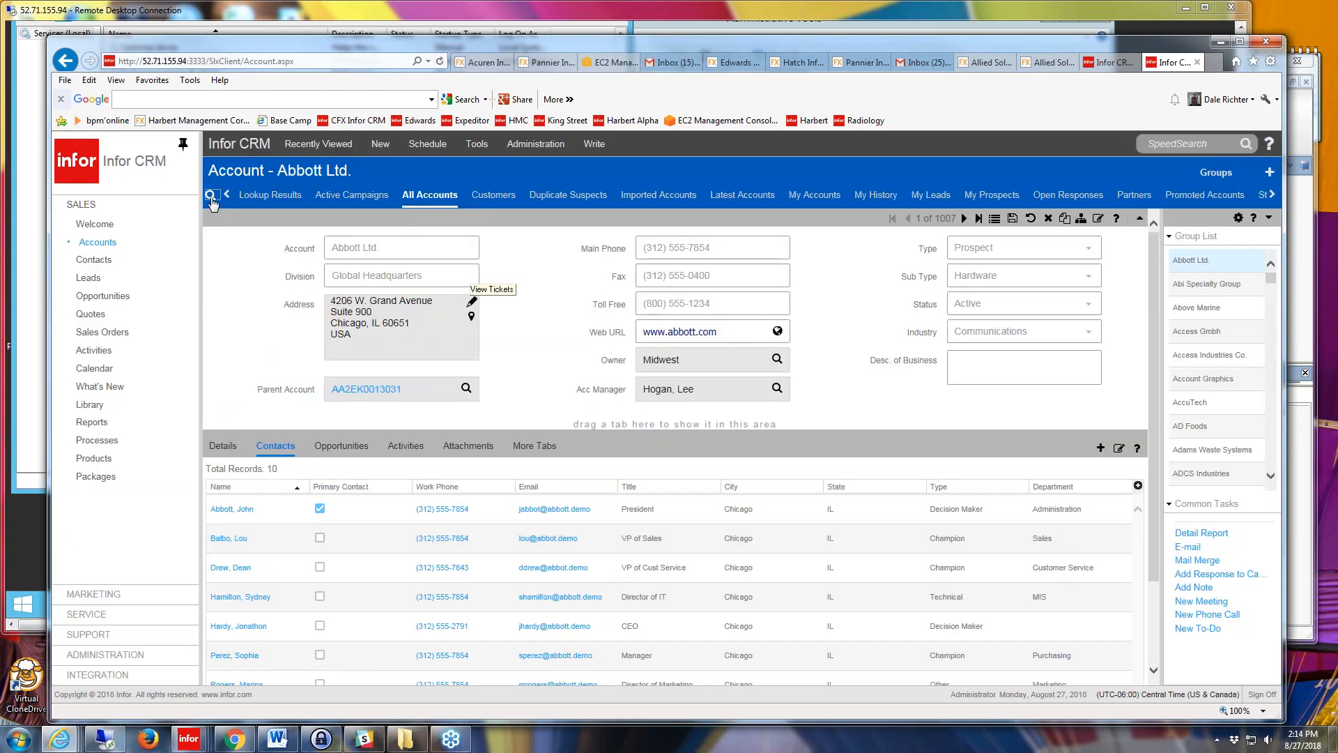
{"action": "left_click", "coordinate": [211, 197]}
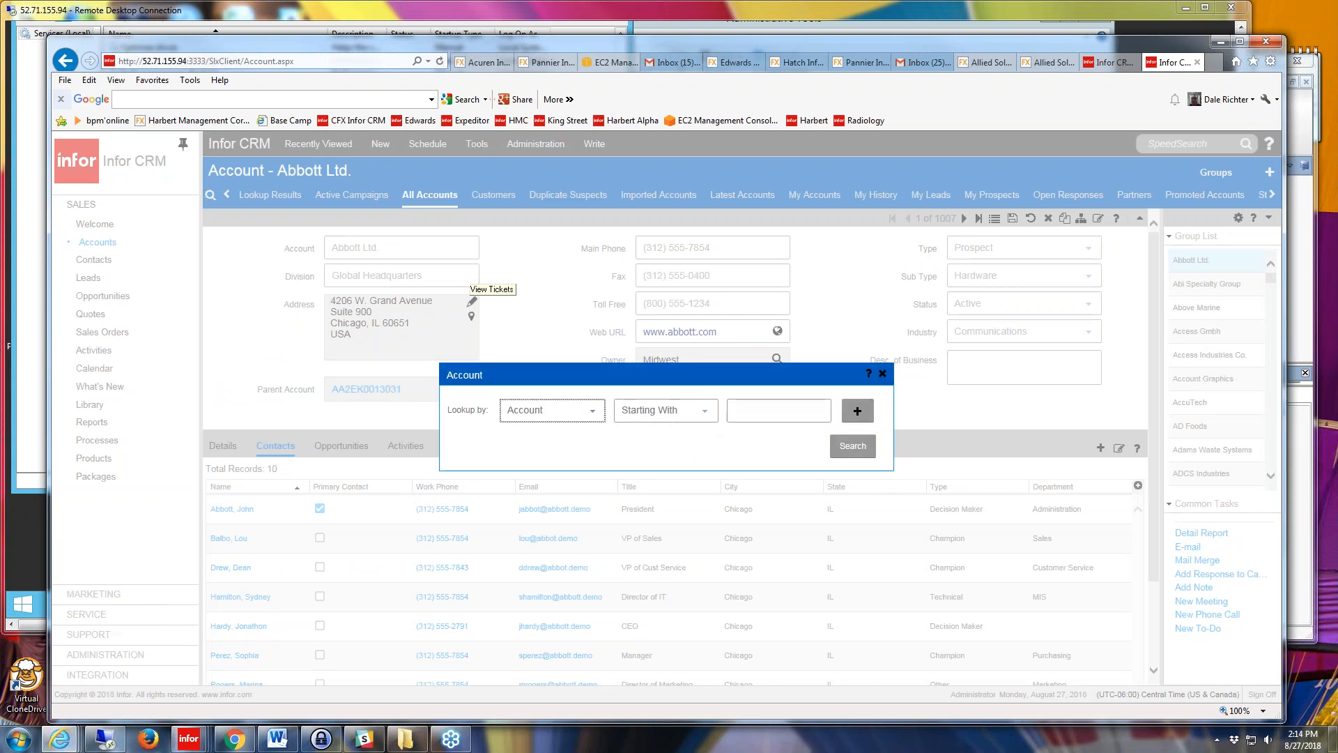
{"action": "left_click", "coordinate": [787, 412]}
{"action": "type", "text": "coca"}
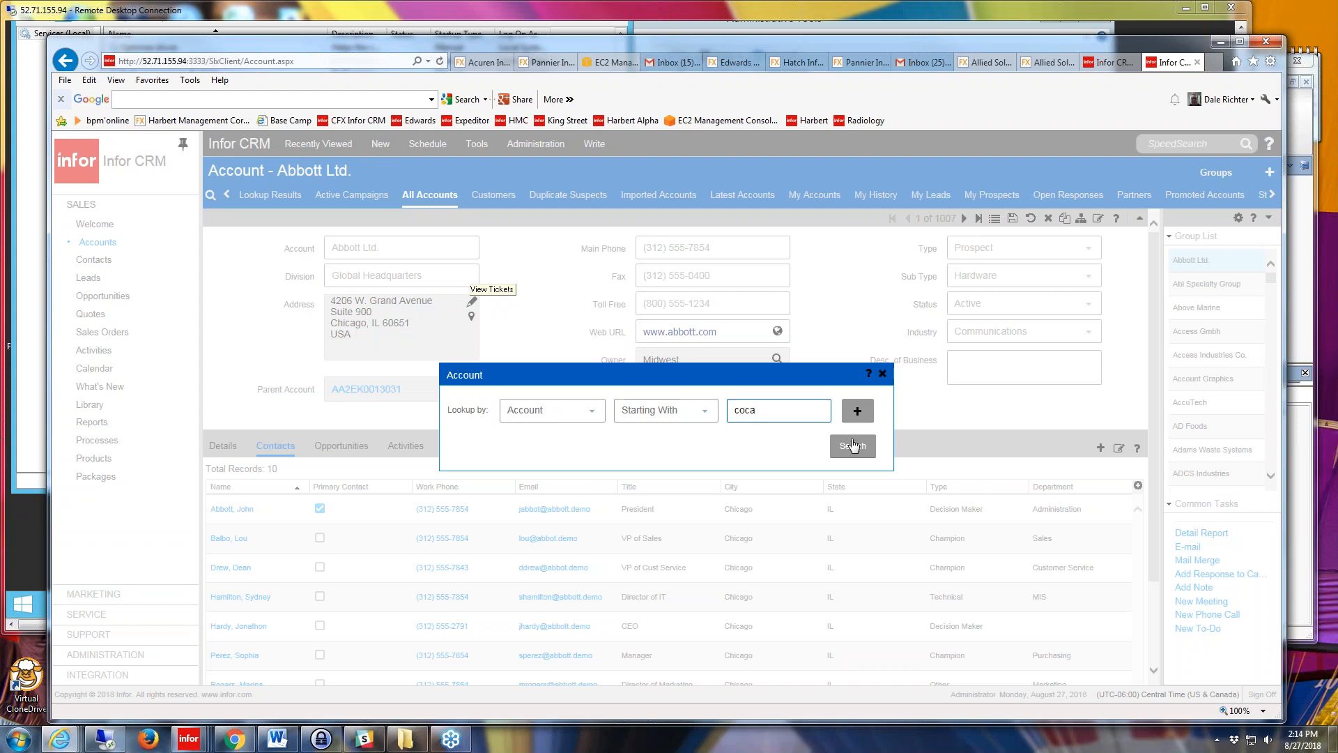
{"action": "left_click", "coordinate": [853, 446]}
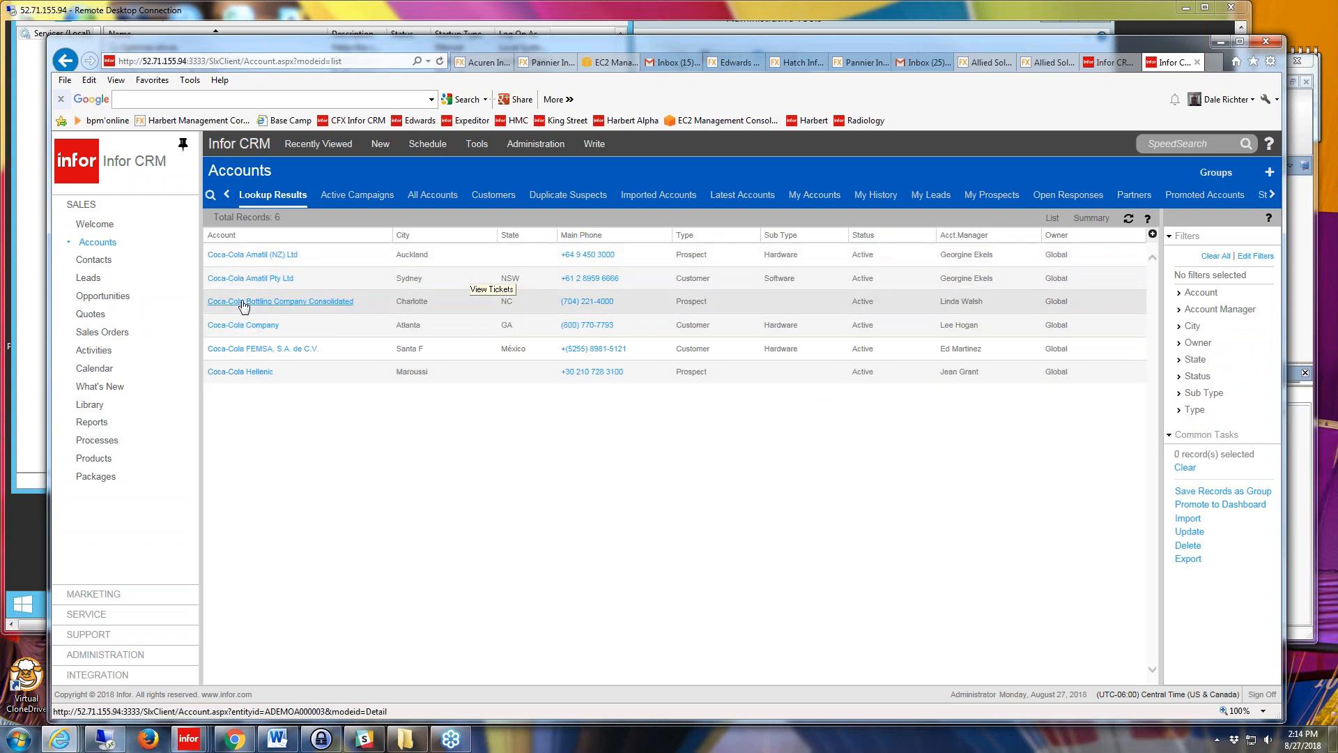
Review the addresses of Coca-Cola Company, Coca-Cola FEMSA, Coca-Cola Hellenic and Coca-Cola Amatil Pty Ltd, plus the contacts of the Amatil account.
{"action": "left_click", "coordinate": [239, 327]}
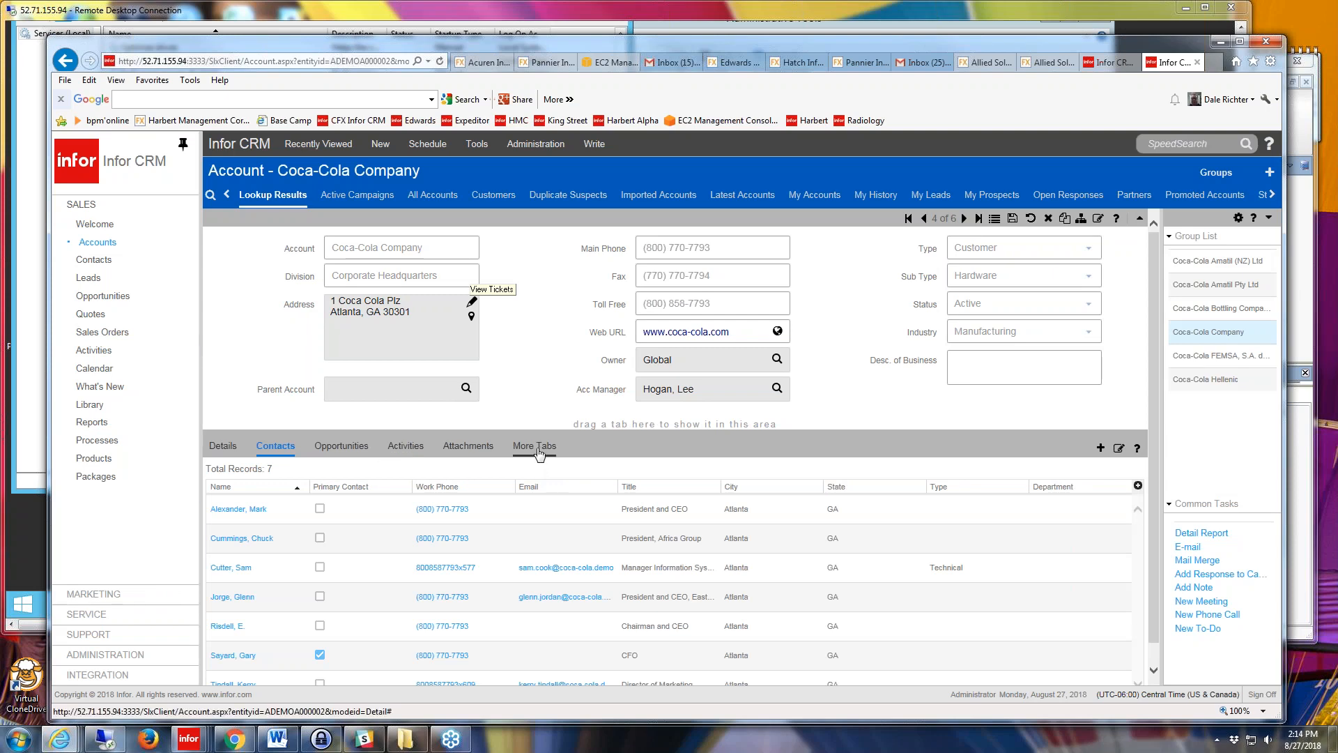
{"action": "left_click", "coordinate": [539, 450]}
{"action": "left_click", "coordinate": [248, 510]}
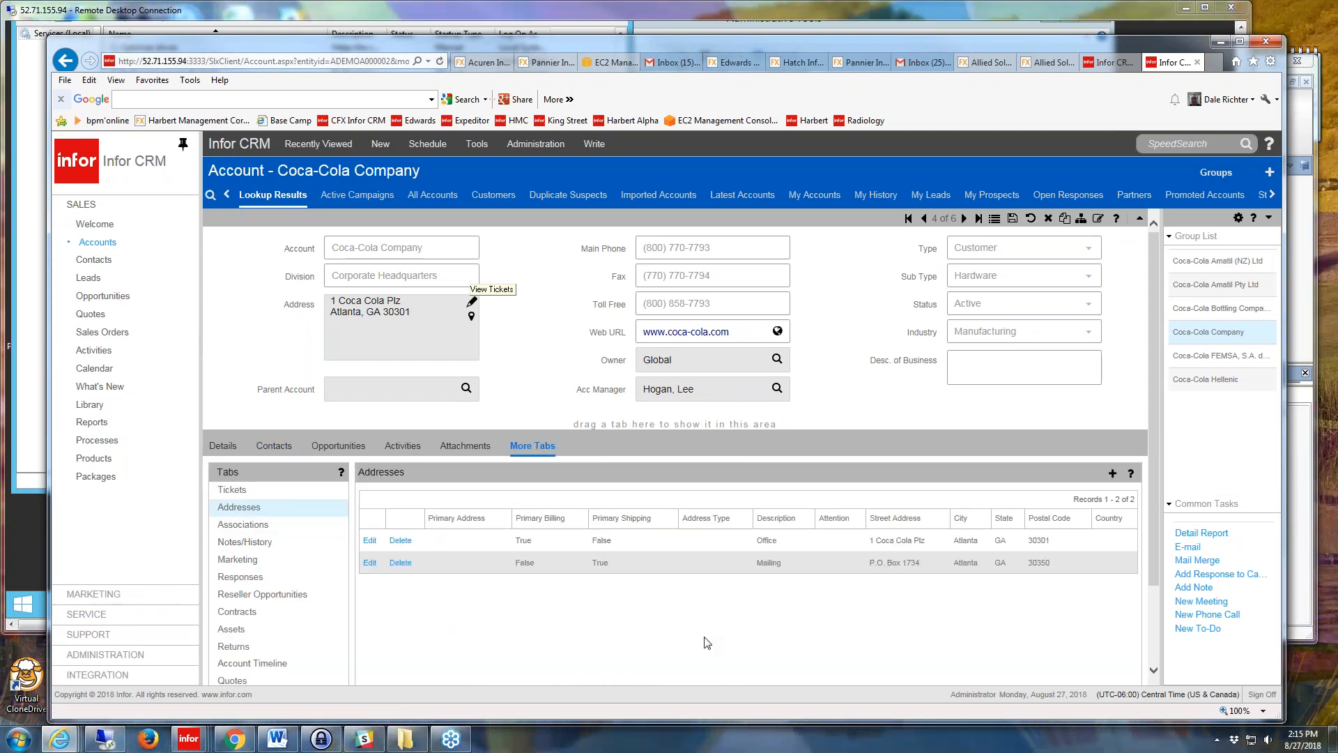
{"action": "left_click", "coordinate": [1243, 360]}
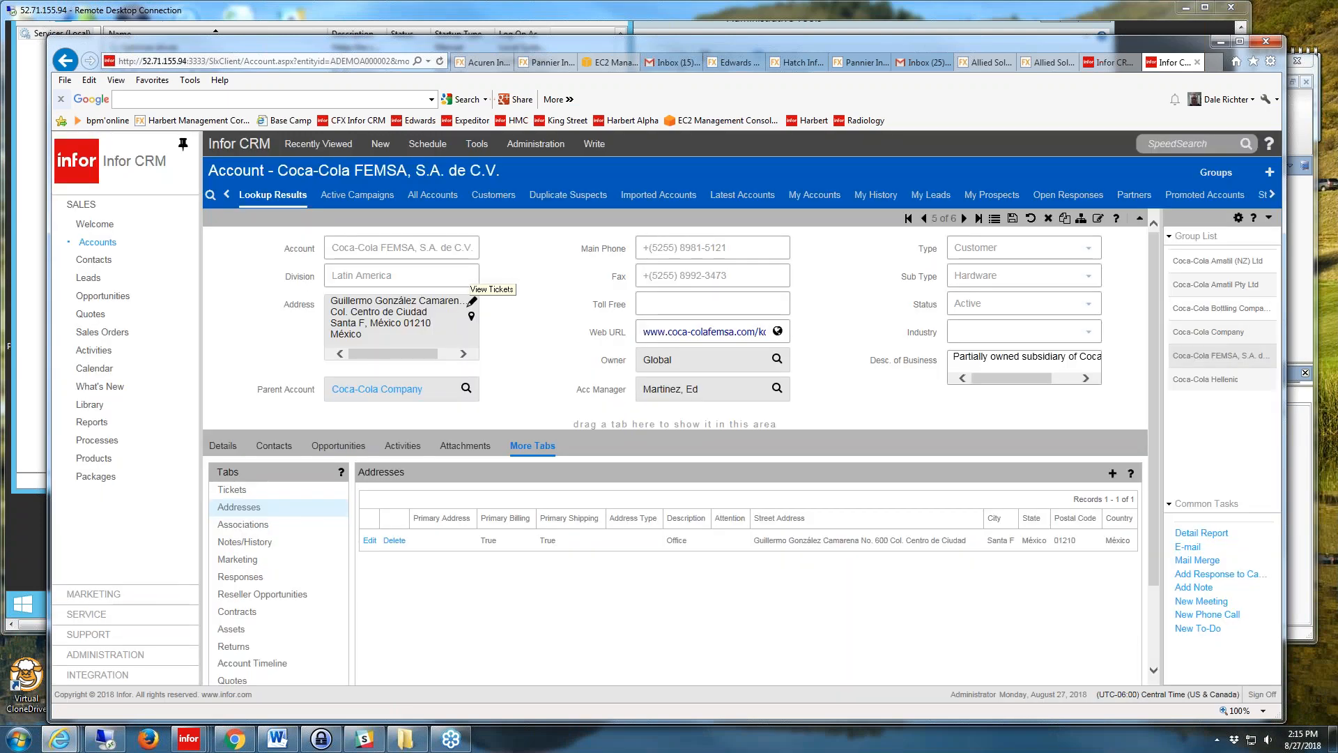
{"action": "left_click", "coordinate": [1219, 379]}
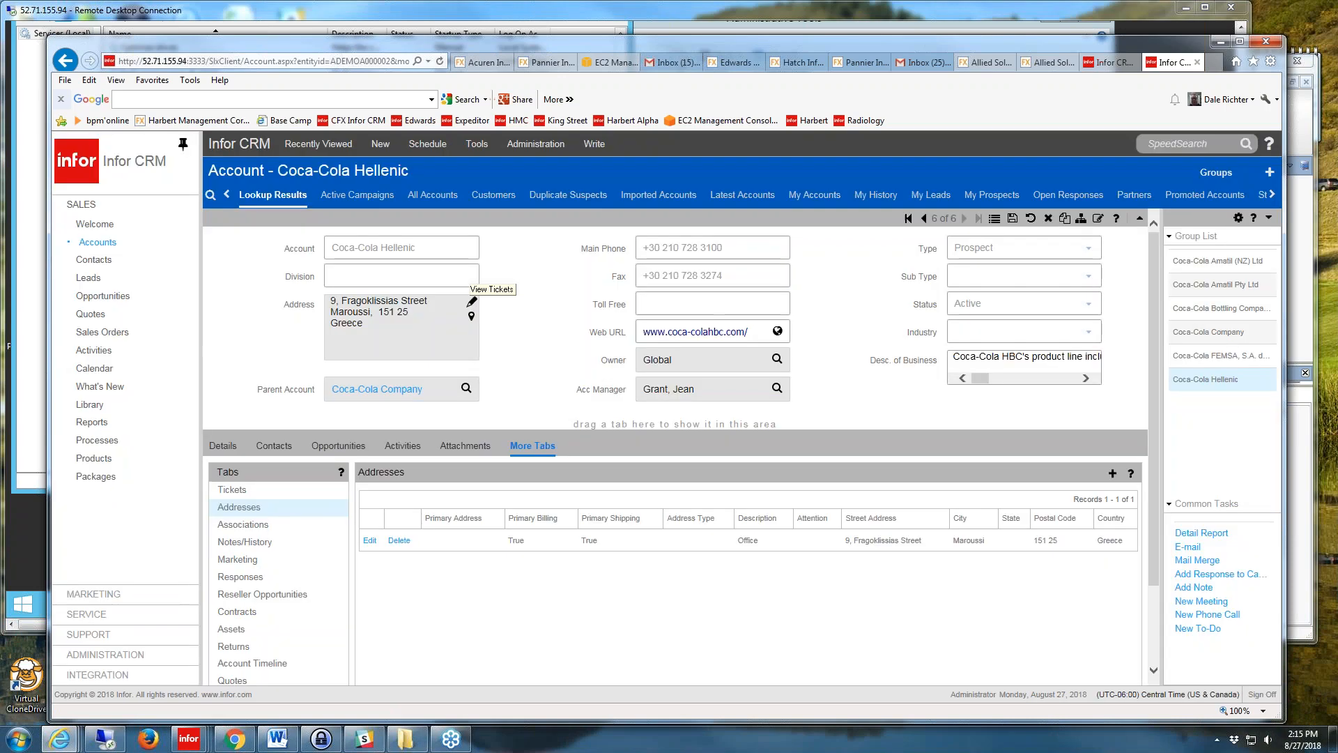
{"action": "left_click", "coordinate": [1216, 284]}
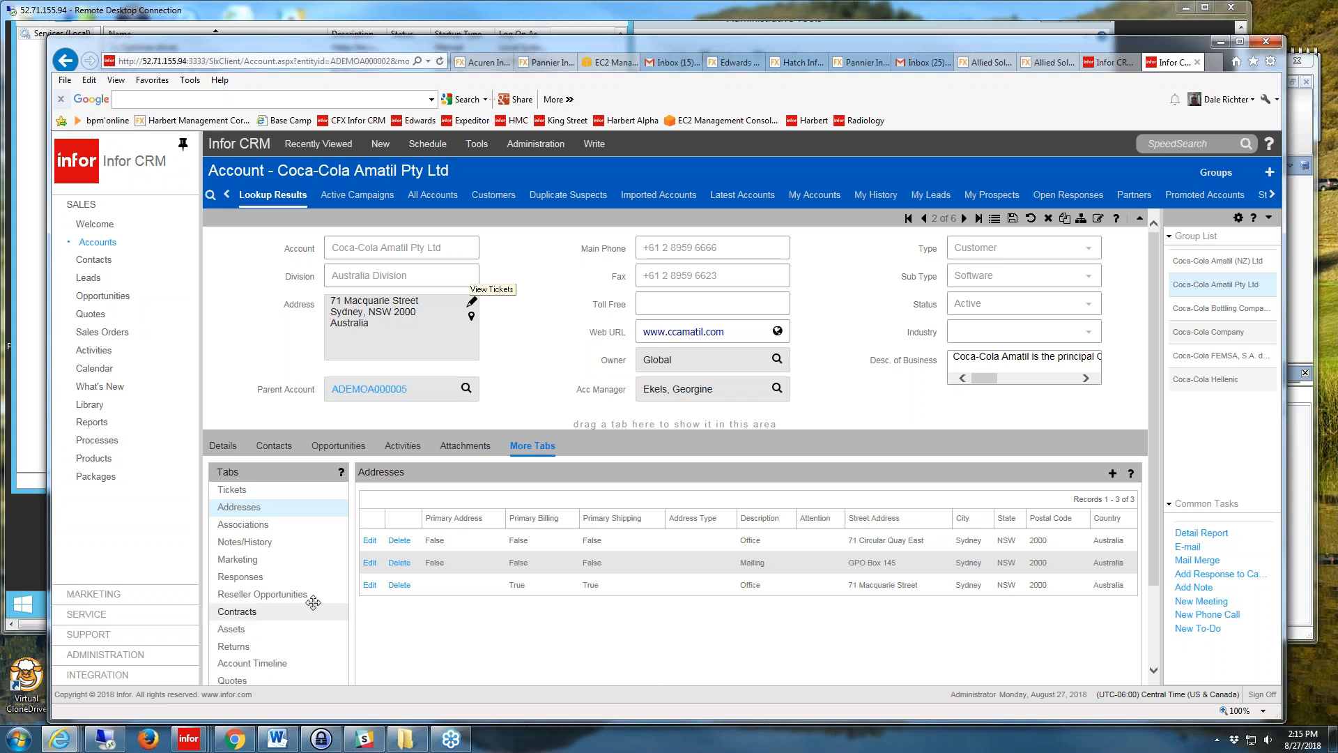
{"action": "left_click", "coordinate": [276, 448]}
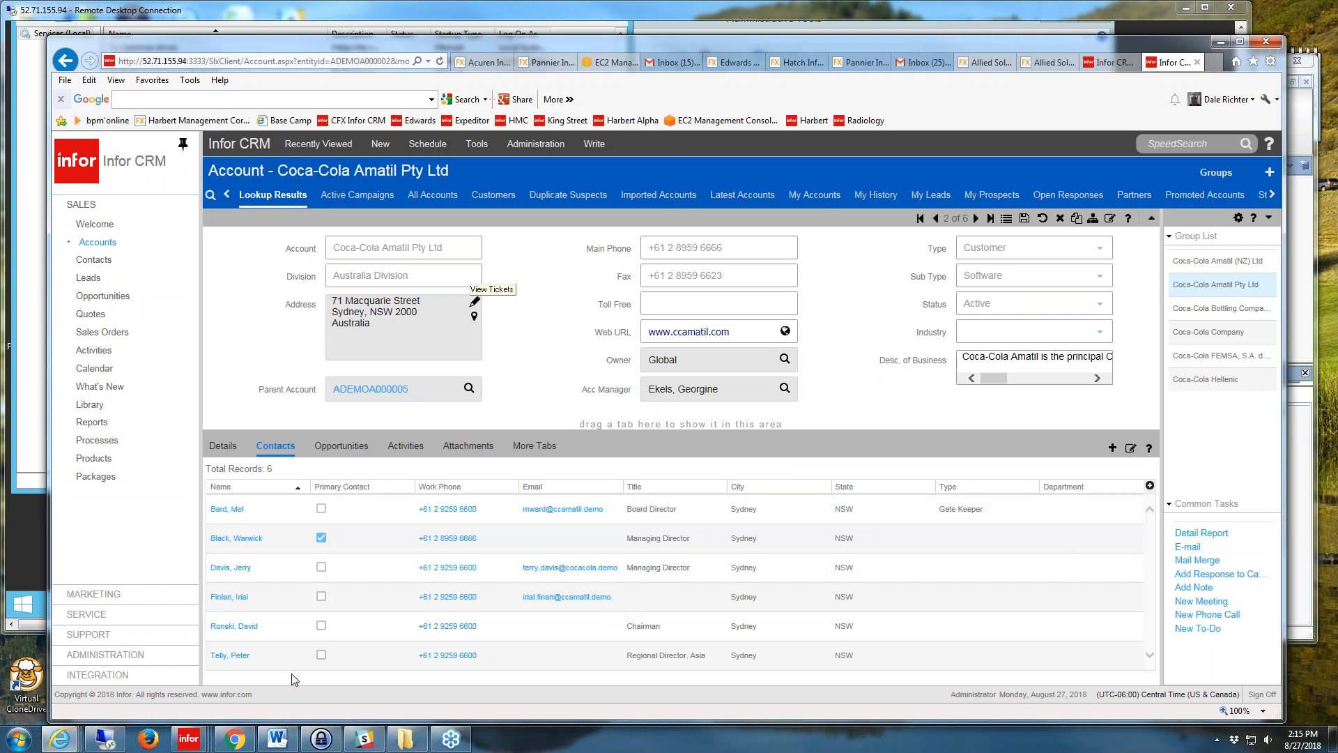
Open the duplicate job history to review the resolve status of the Account job's results.
{"action": "left_click", "coordinate": [478, 144]}
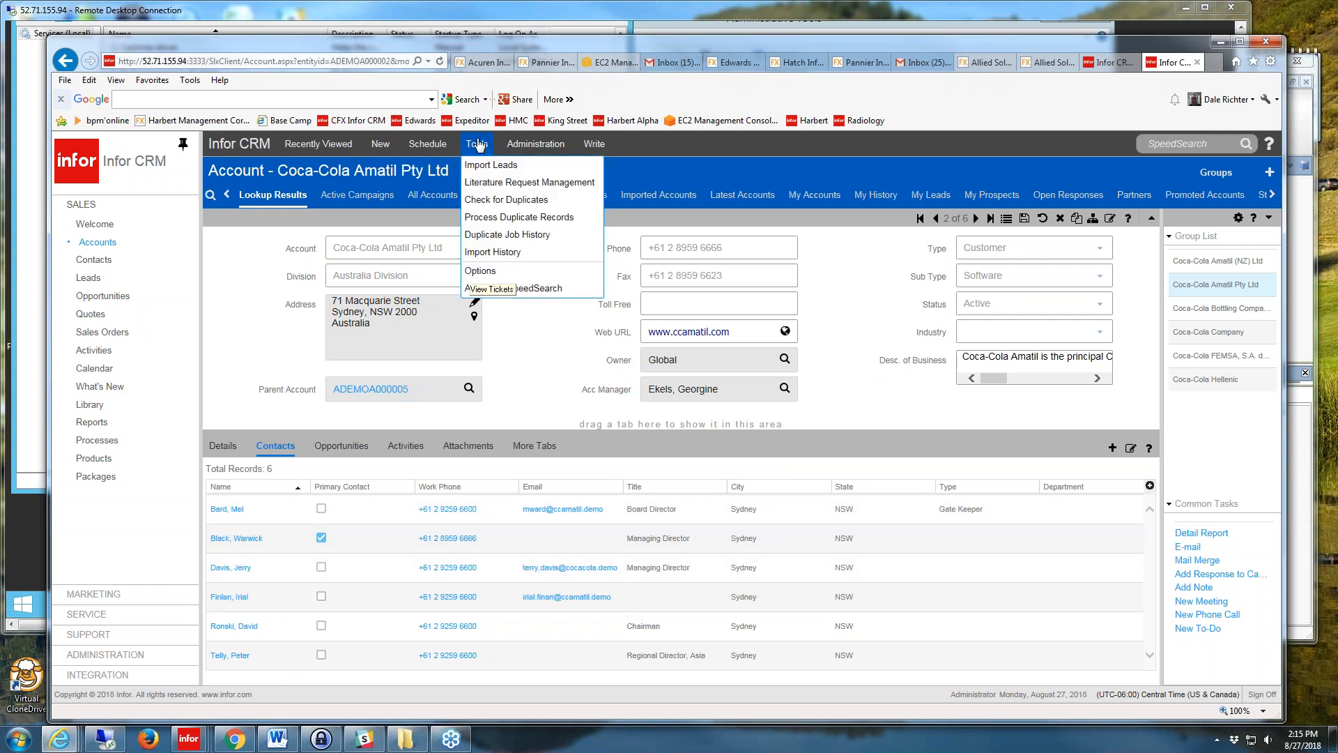
{"action": "left_click", "coordinate": [482, 236]}
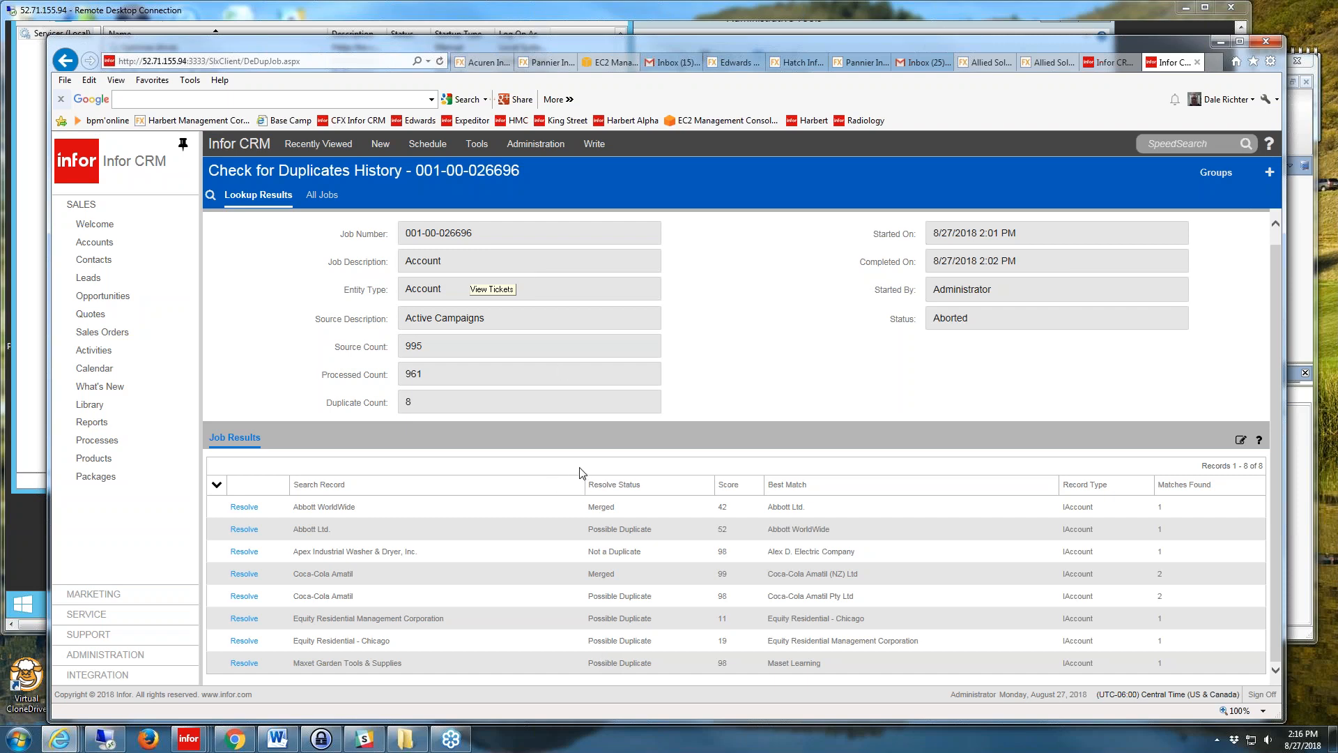
Open the Check for Duplicates wizard and look through the available job types, keeping Account selected.
{"action": "left_click", "coordinate": [477, 144]}
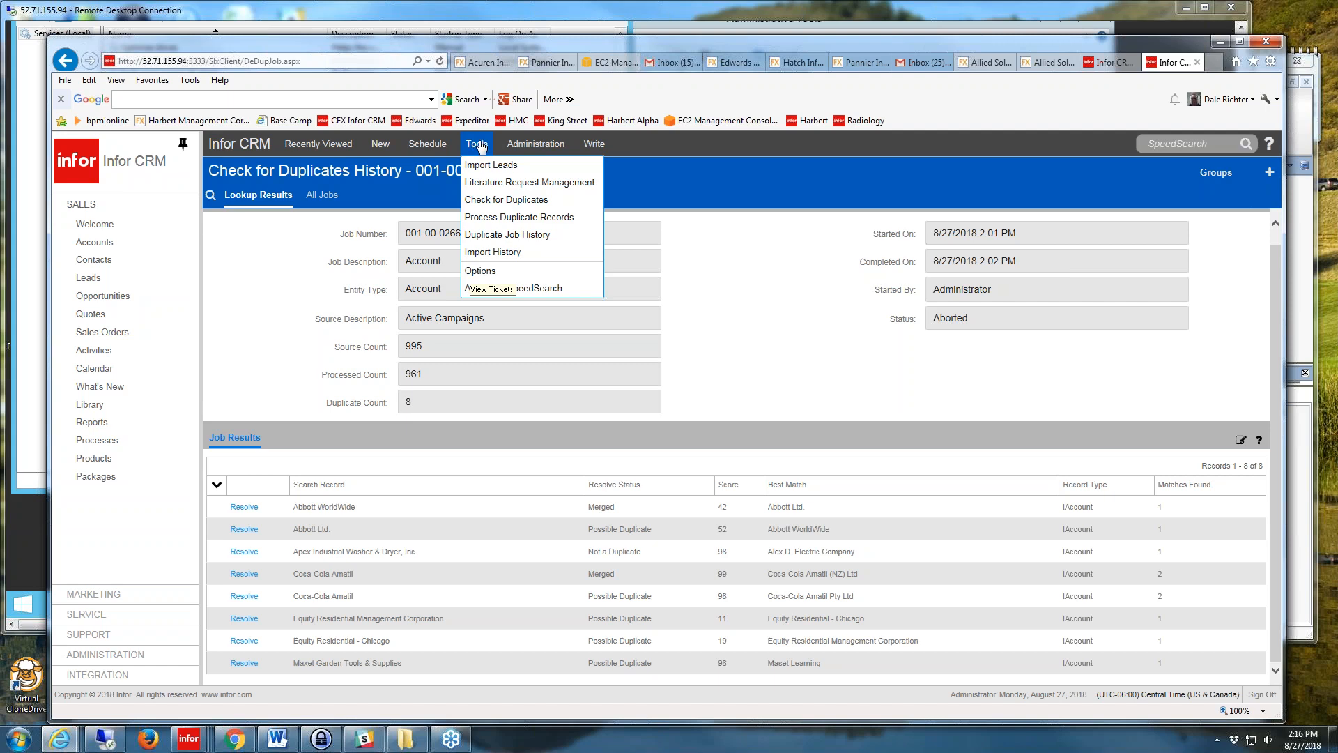
{"action": "mouse_move", "coordinate": [446, 152]}
{"action": "left_click", "coordinate": [485, 201]}
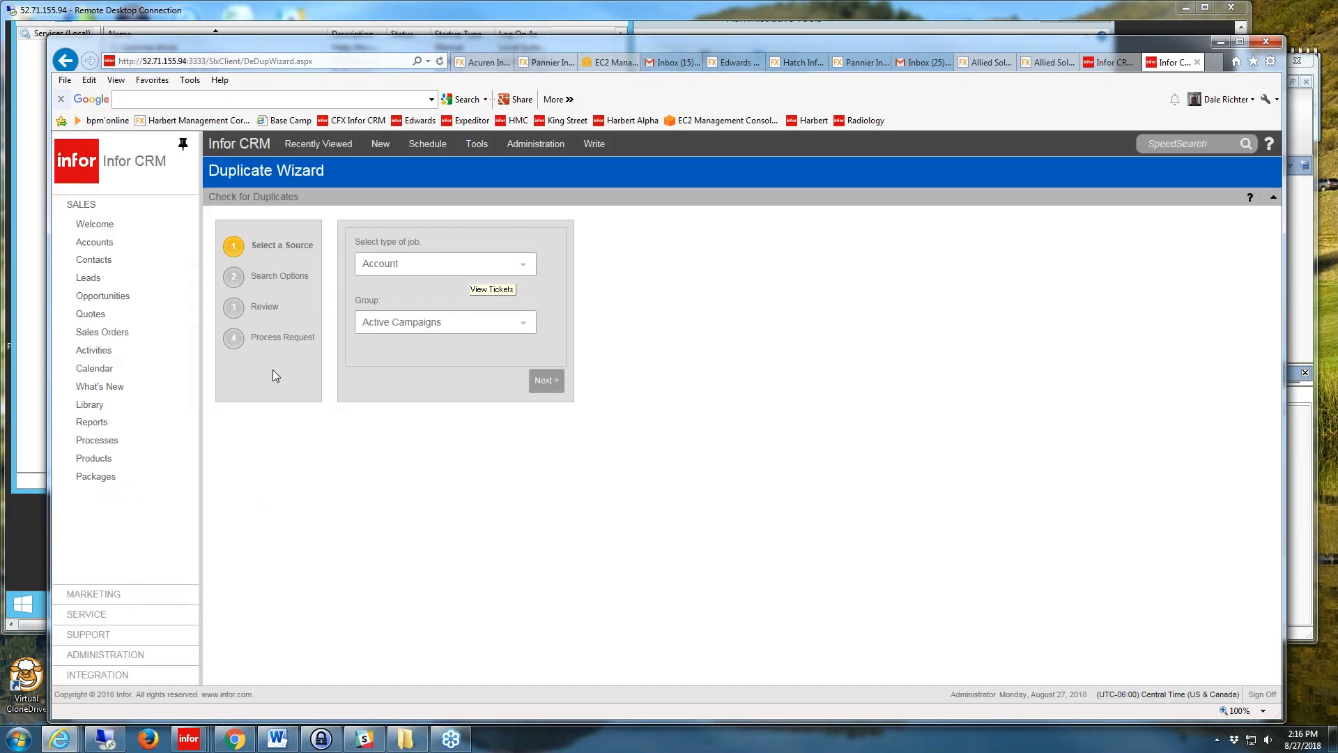
{"action": "left_click", "coordinate": [523, 265]}
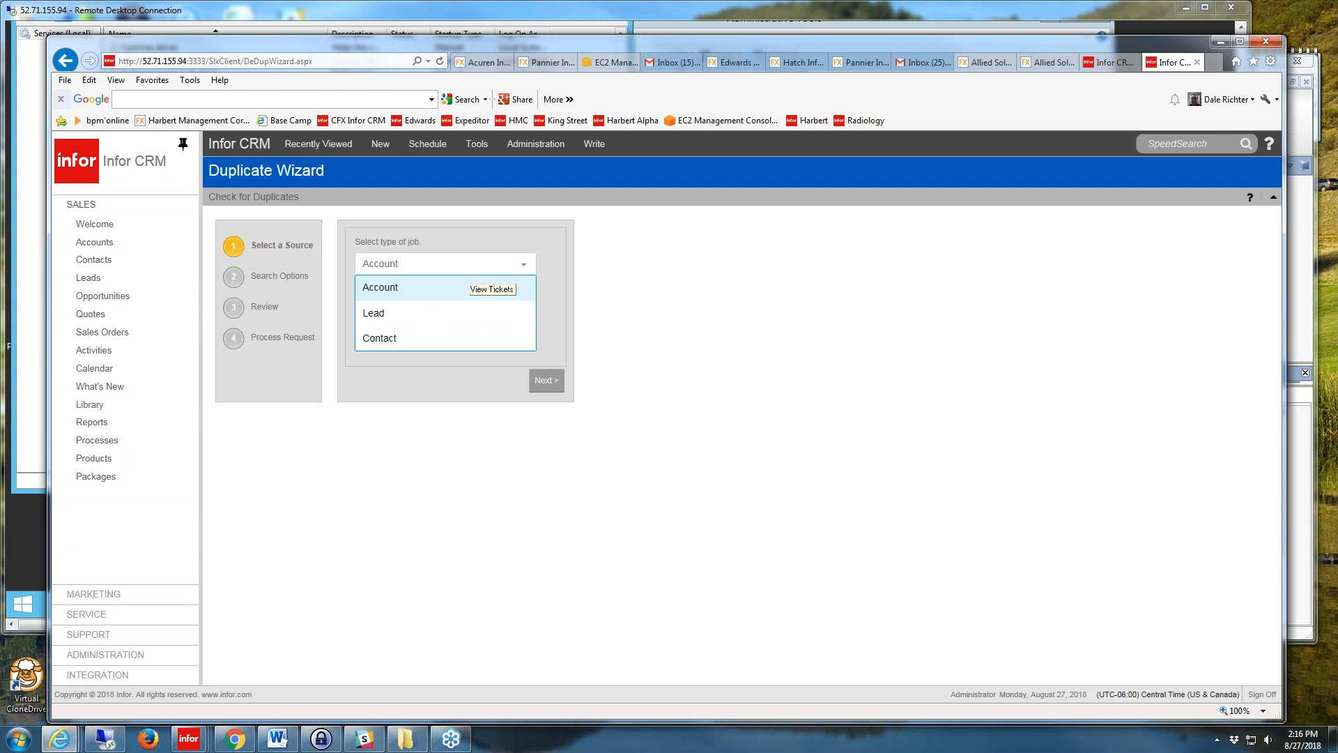
{"action": "left_click", "coordinate": [481, 286]}
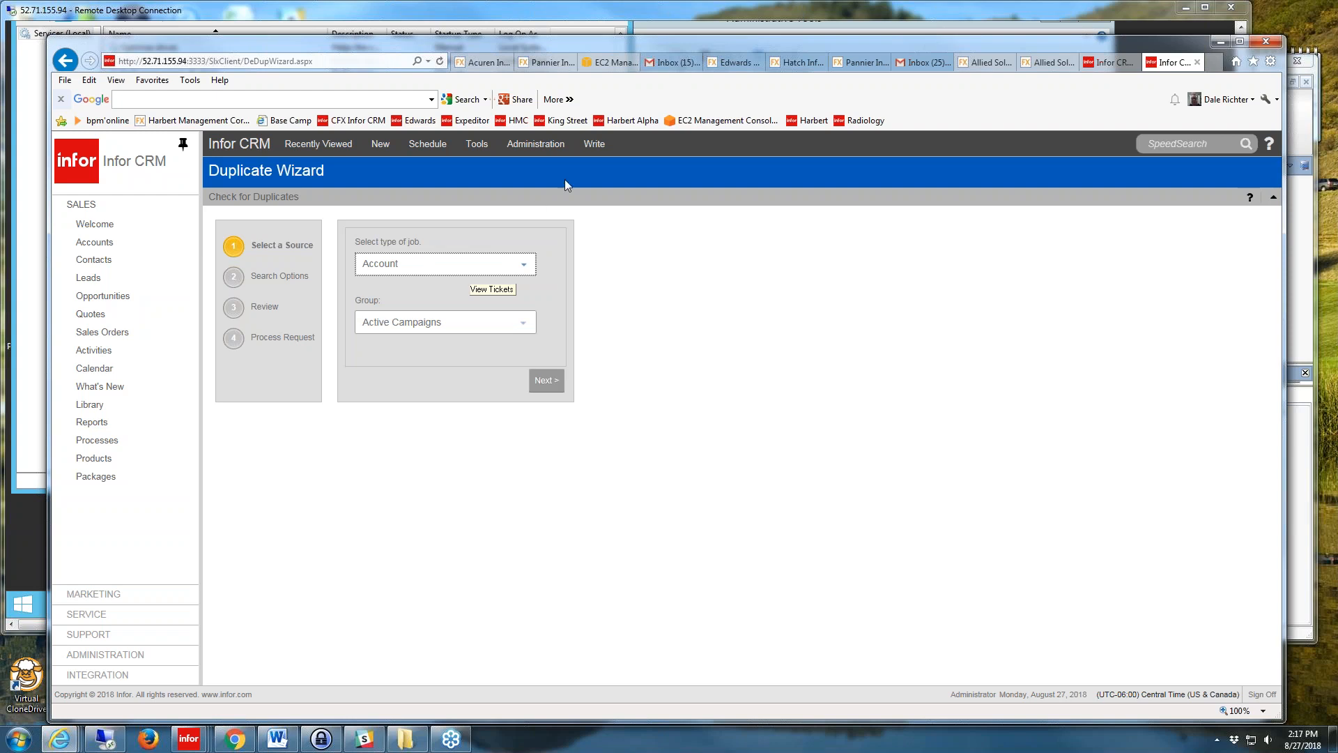
Return from the wizard to the duplicate job history and view the Account job's details and results.
{"action": "left_click", "coordinate": [479, 145]}
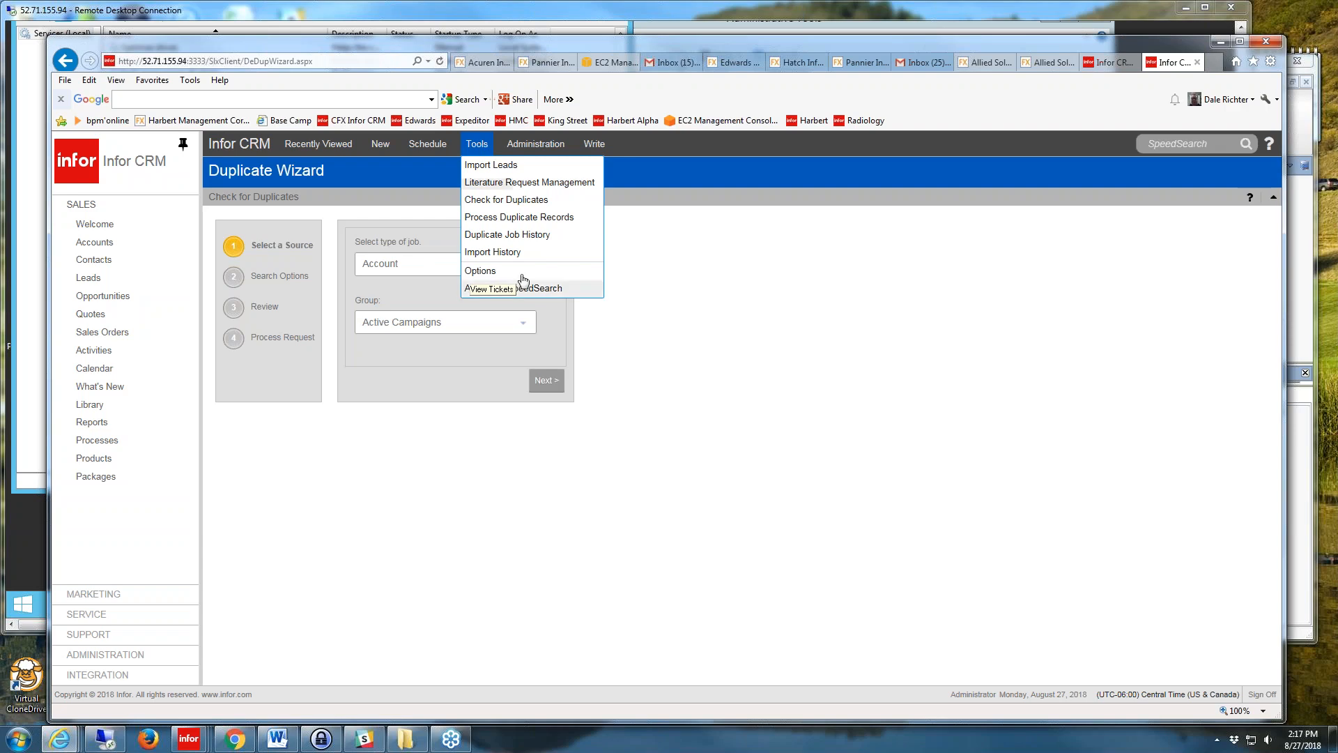
{"action": "left_click", "coordinate": [523, 235]}
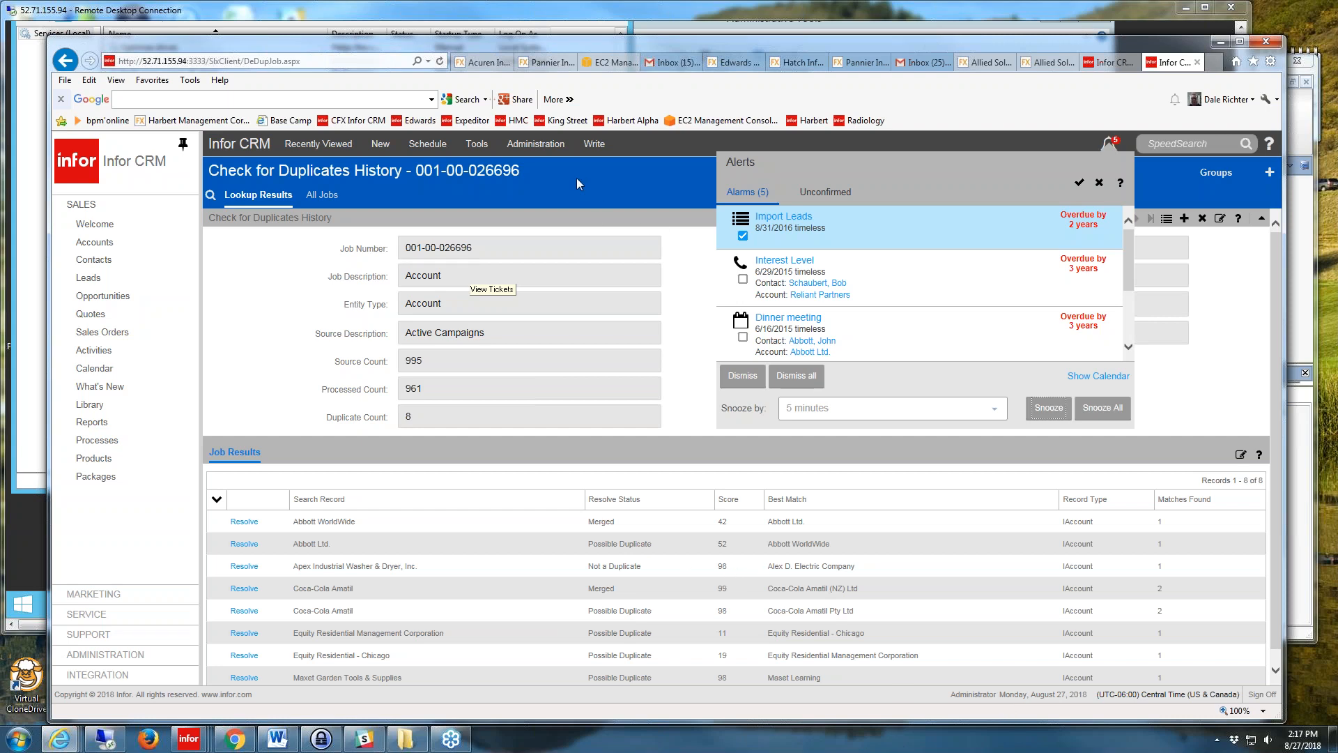
{"action": "left_click", "coordinate": [481, 146]}
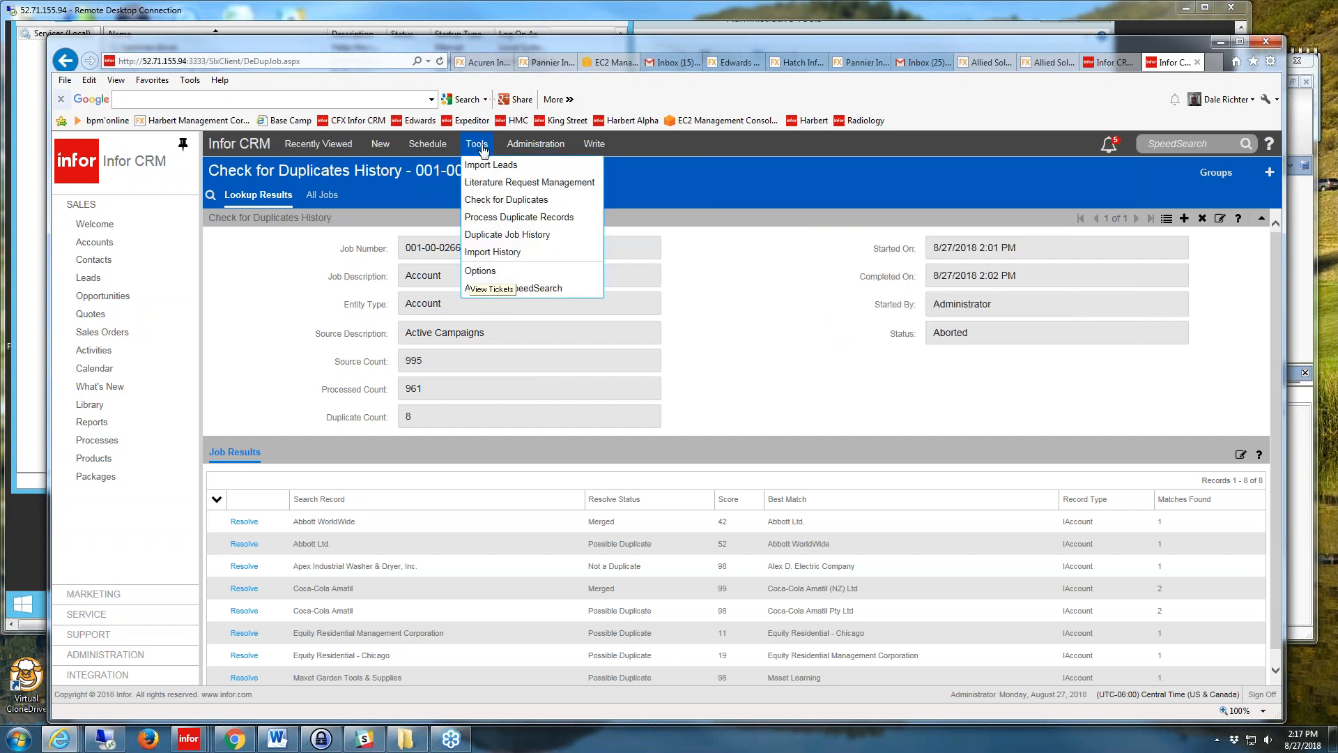